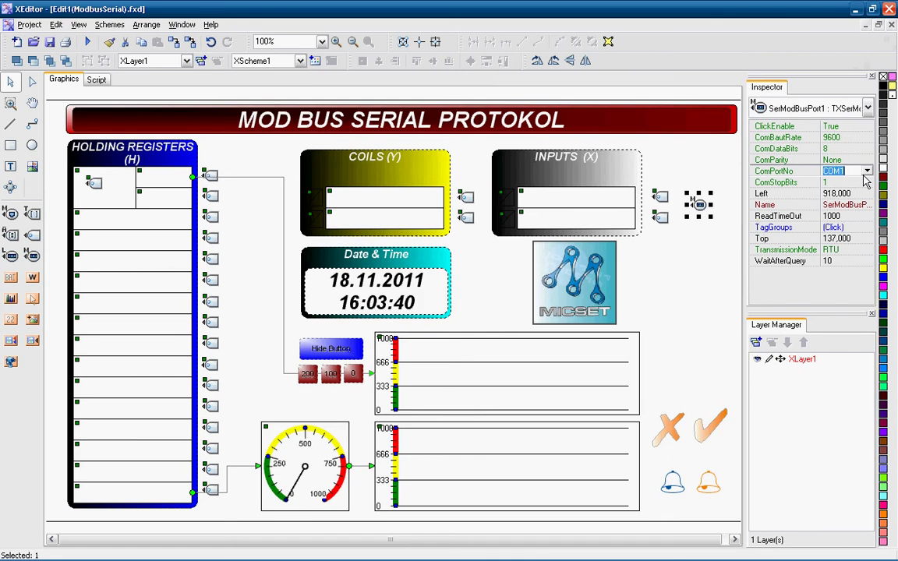
Check the baud rate and COM port number settings of the serial Modbus port object.
click(849, 138)
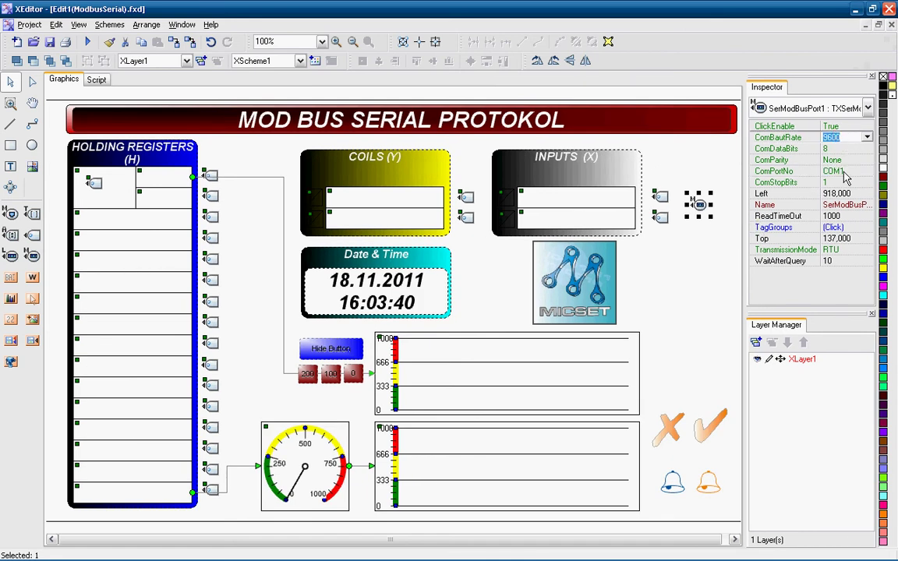
click(847, 170)
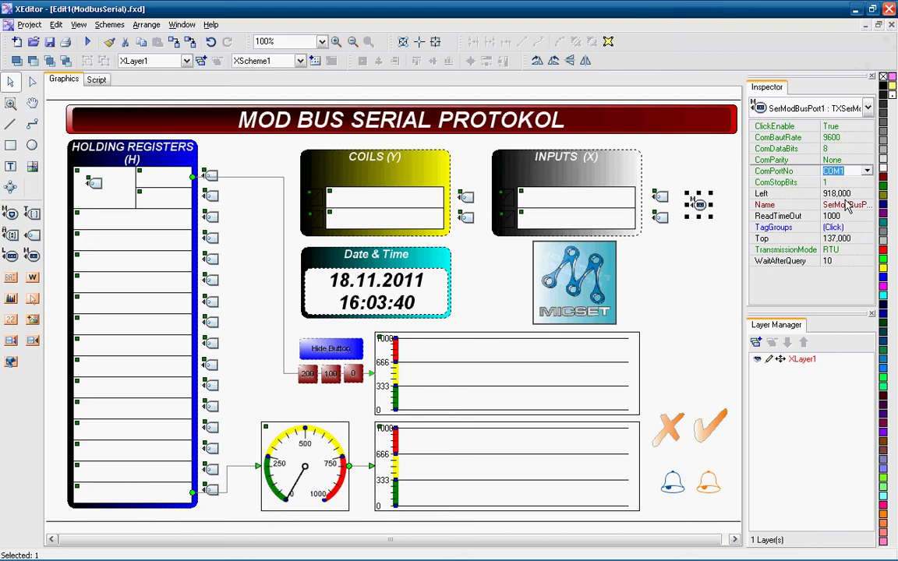
Inspect the device address, register address and register type of the upper INPUTS (X) tag, including its address definition.
click(661, 201)
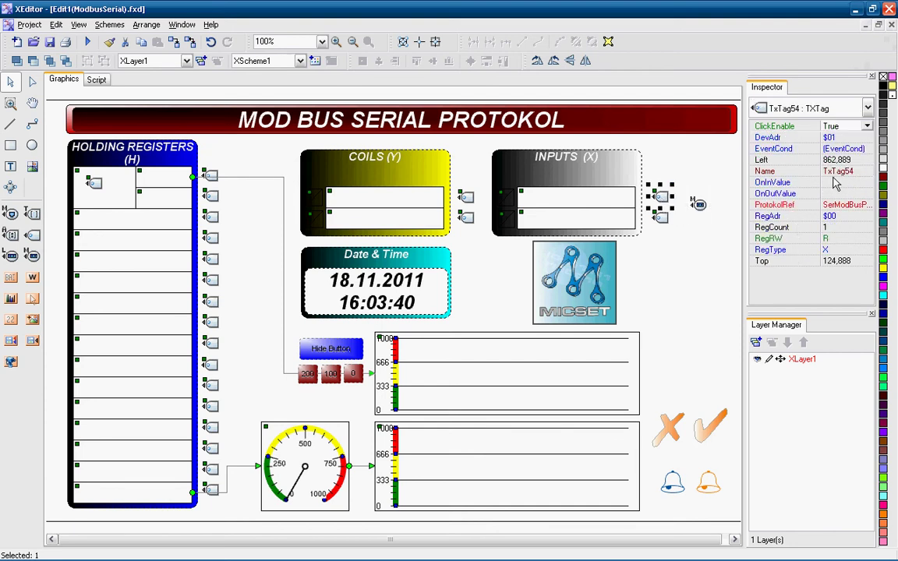
click(829, 137)
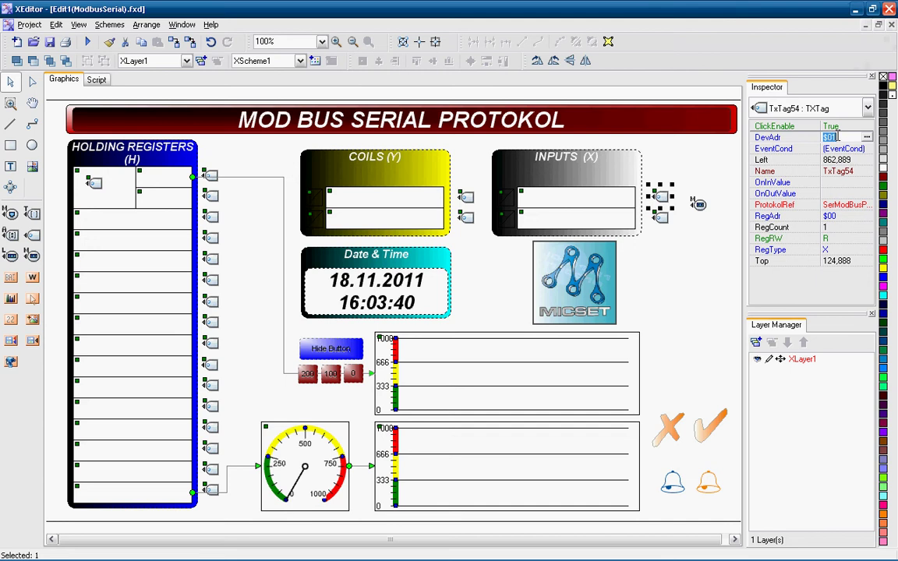
click(832, 216)
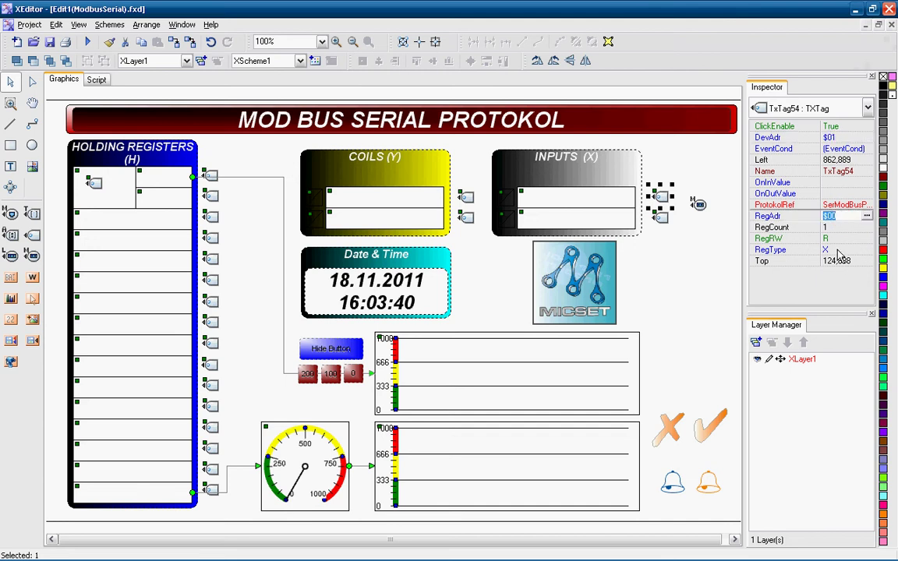
click(838, 249)
click(866, 249)
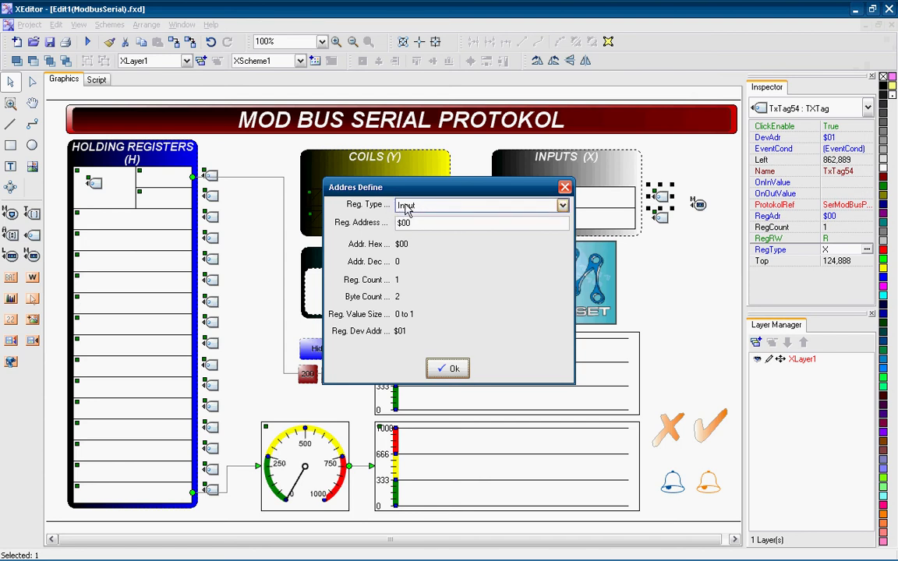
click(564, 187)
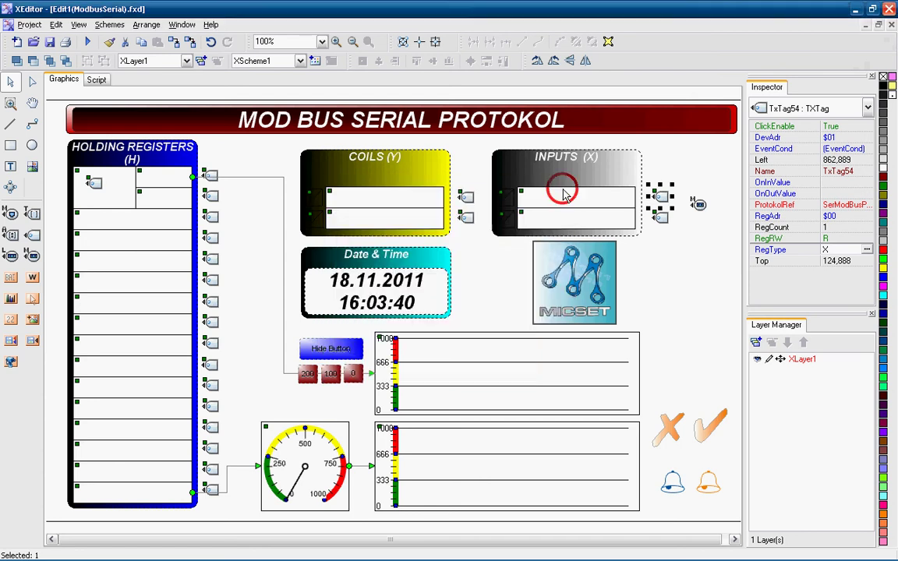
Review the register type and register address in the address definition of the lower INPUTS (X) tag.
click(660, 219)
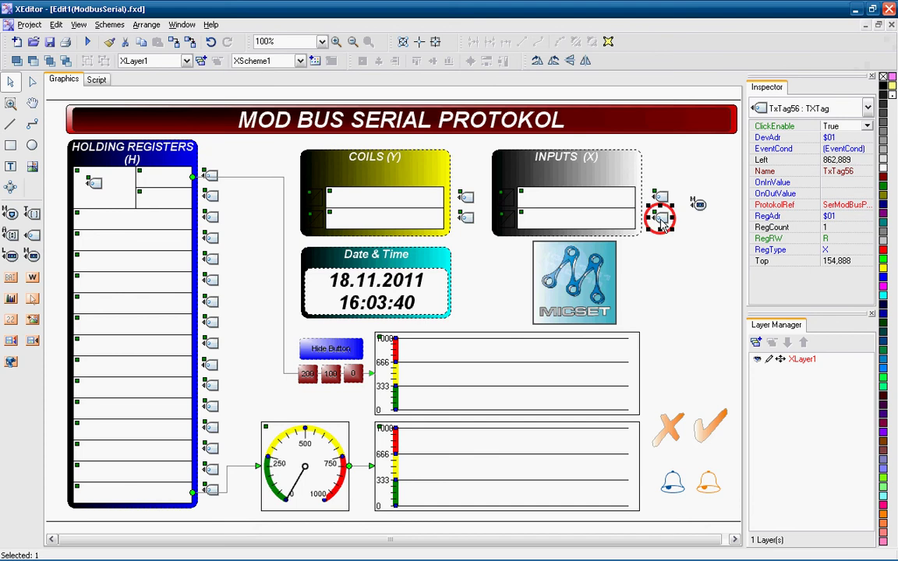
click(840, 249)
click(865, 249)
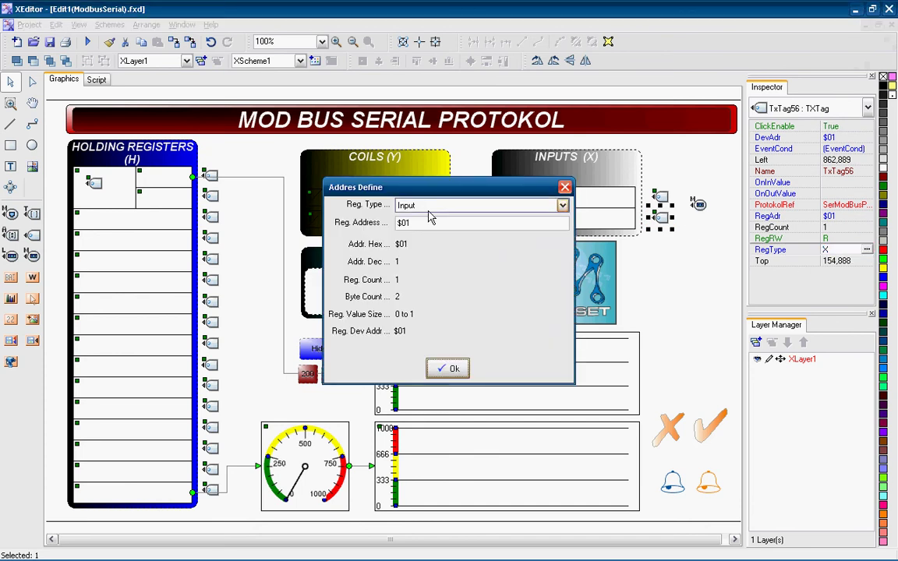
double_click(419, 222)
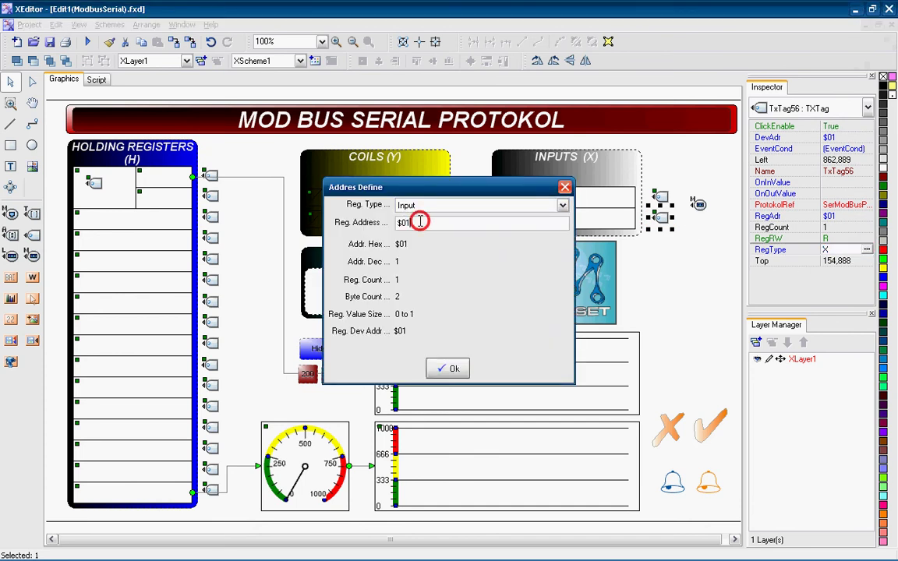
click(449, 373)
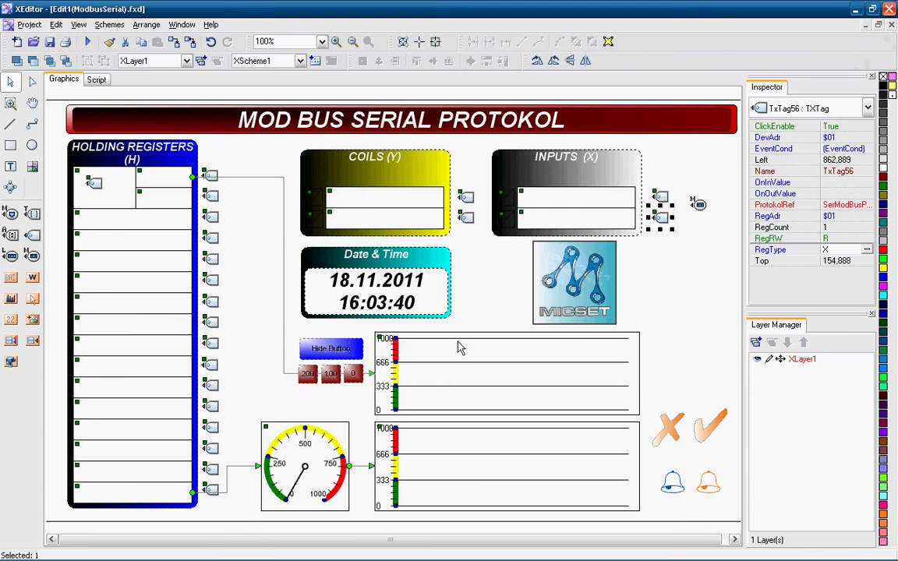
Review the address definitions of the upper and lower COILS (Y) tags.
click(466, 197)
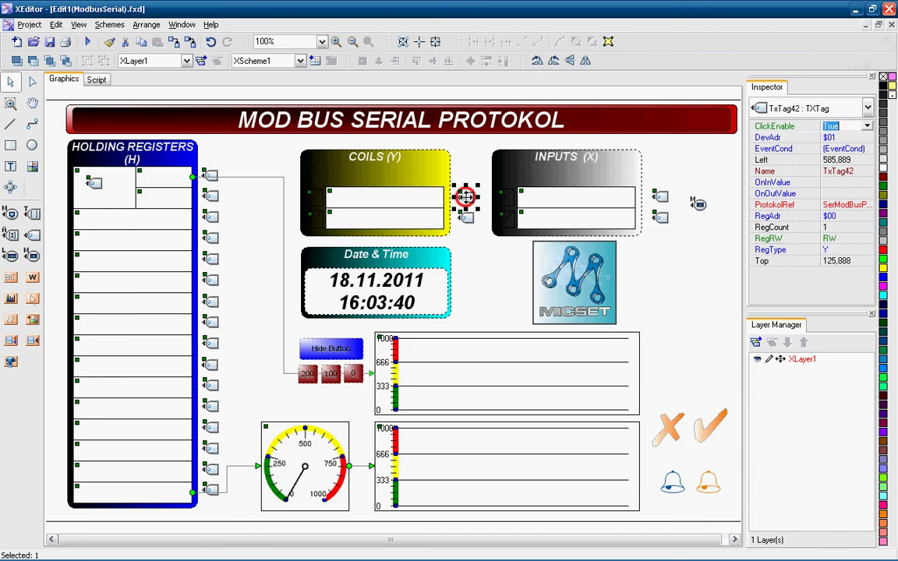
click(828, 250)
click(865, 250)
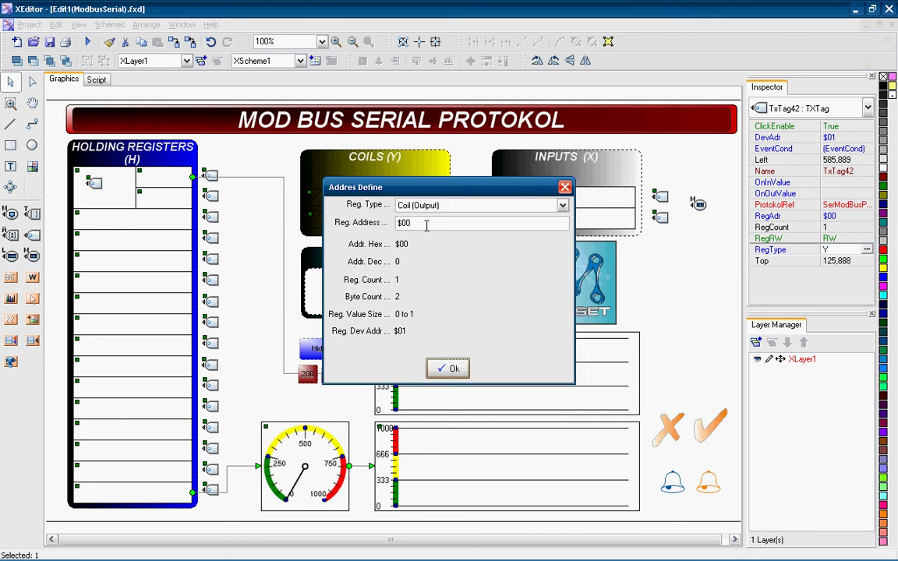
click(447, 369)
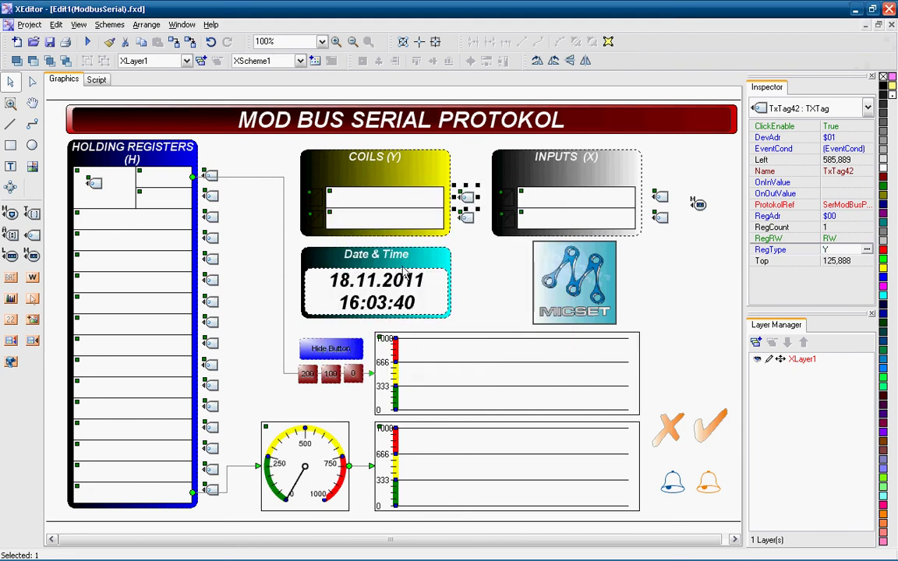
click(466, 216)
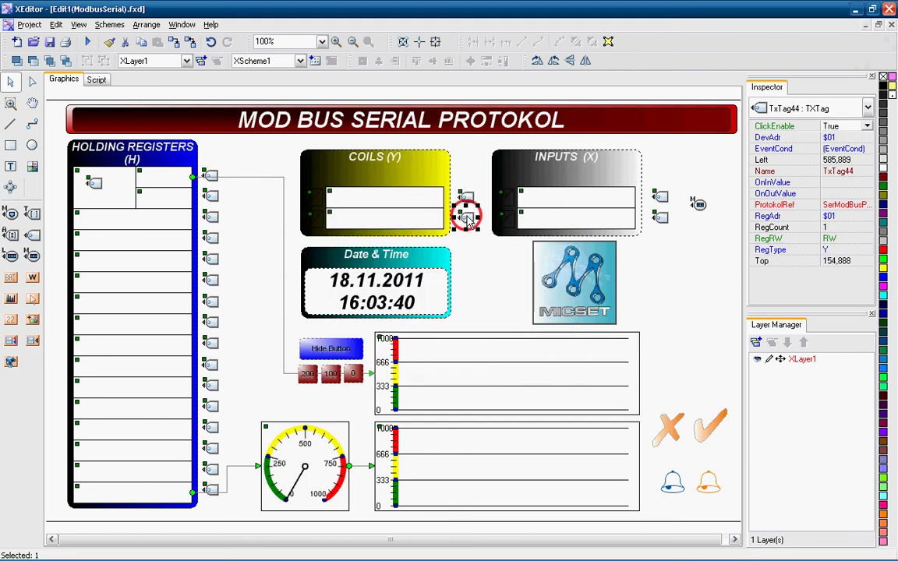
click(836, 248)
click(867, 249)
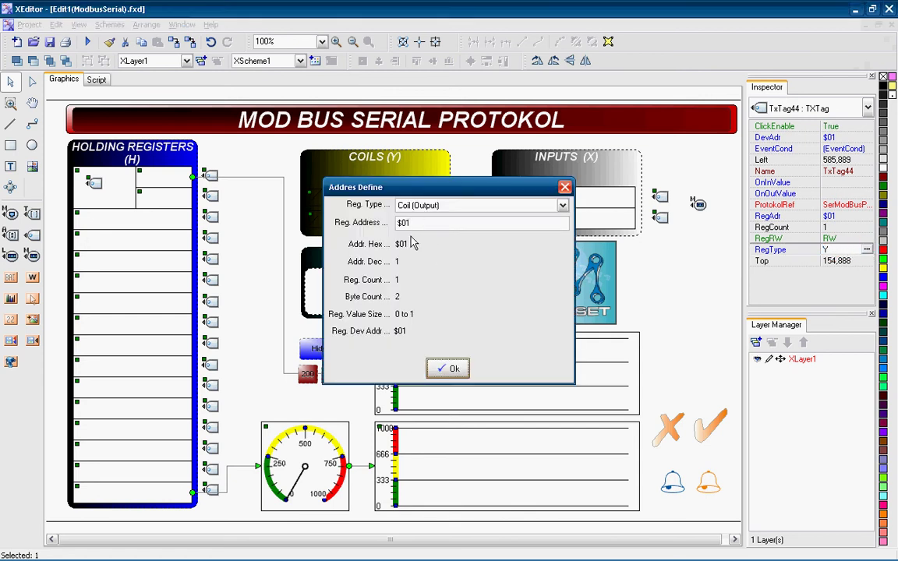
click(449, 368)
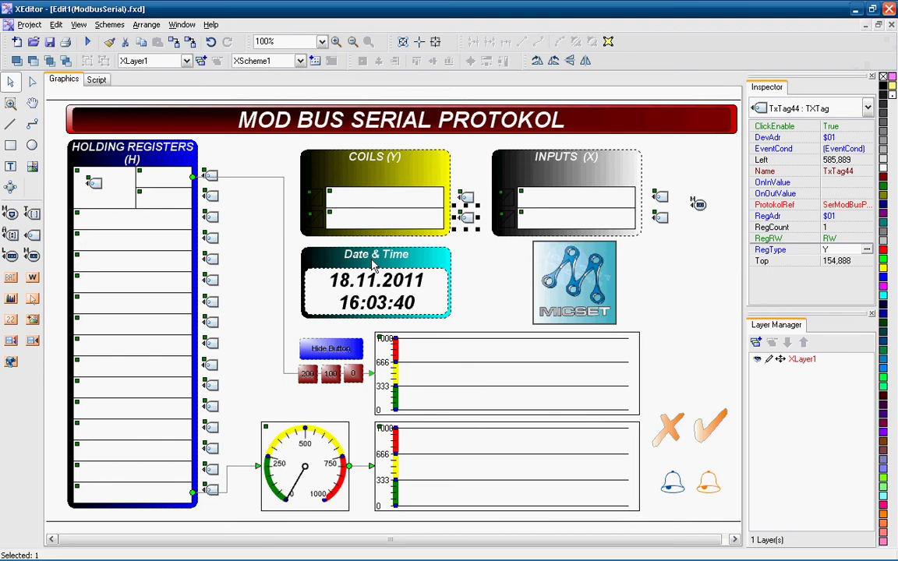
Review the address definitions of the first and second holding register tags.
click(212, 178)
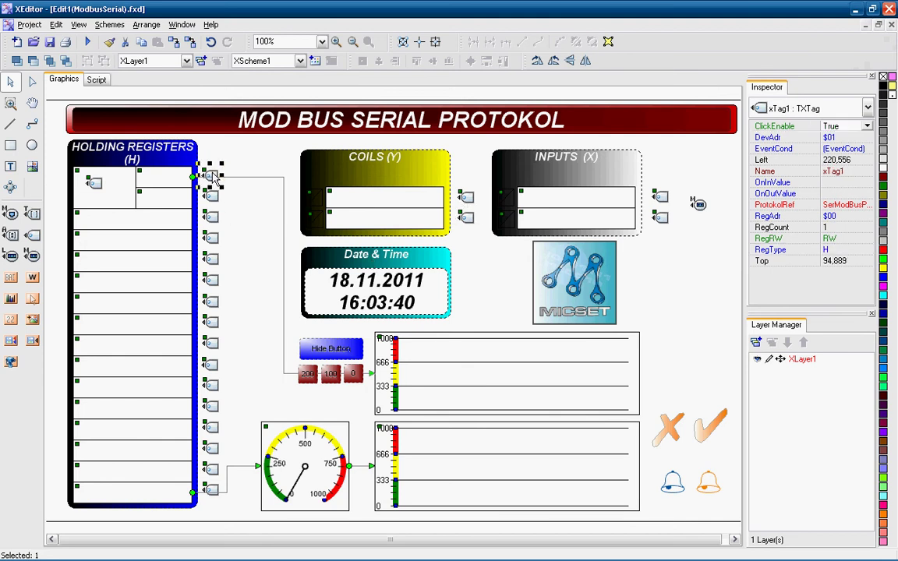
click(831, 250)
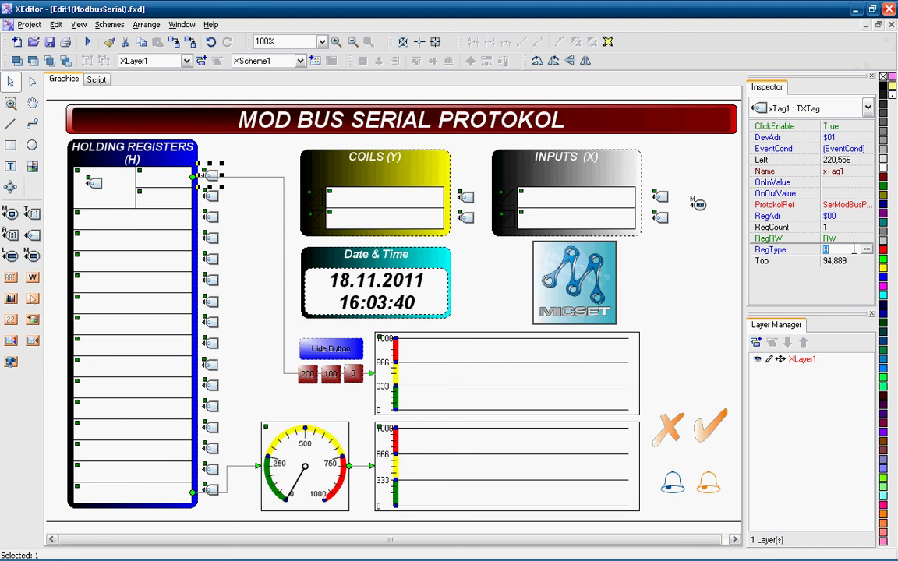
click(866, 249)
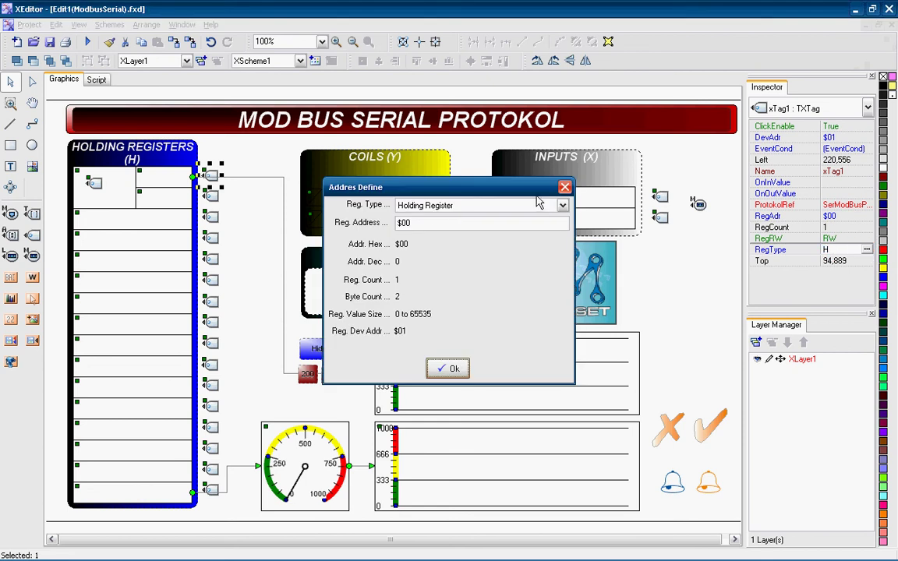
click(564, 187)
click(212, 200)
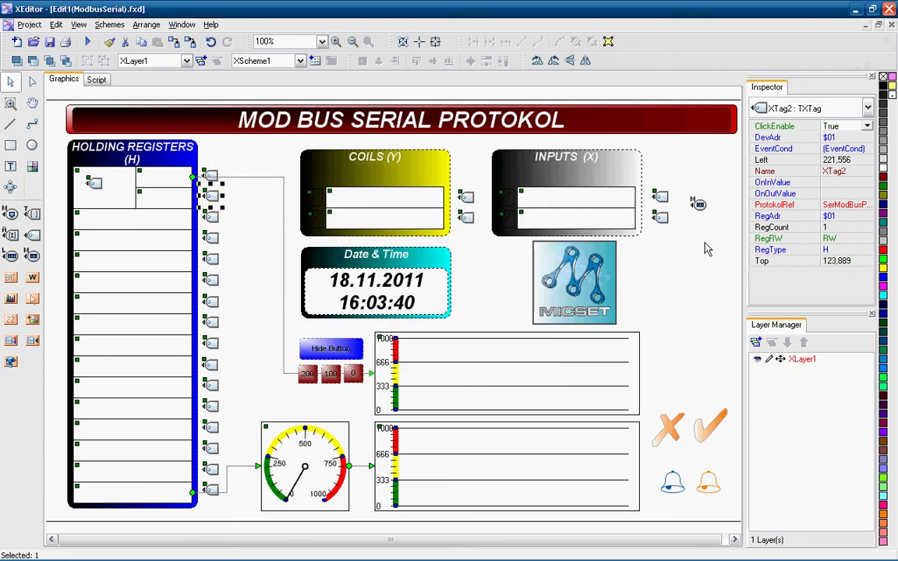
click(842, 250)
click(867, 249)
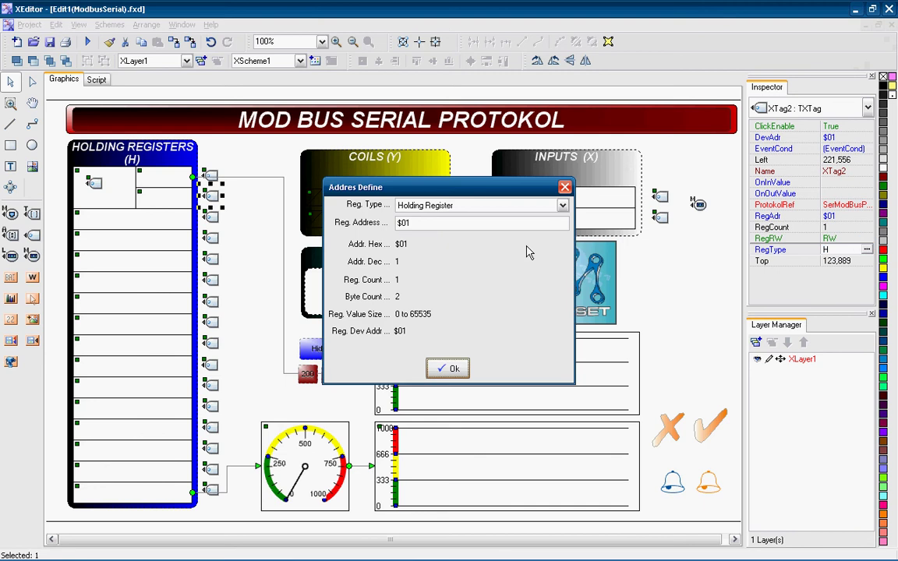
click(448, 369)
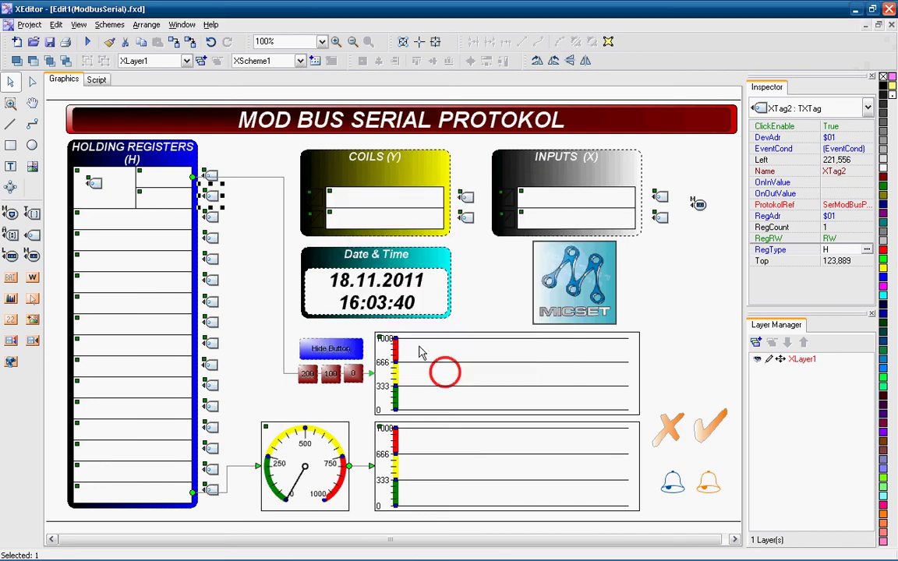
Review the address definitions of the third and fourth holding register tags.
click(212, 218)
click(831, 249)
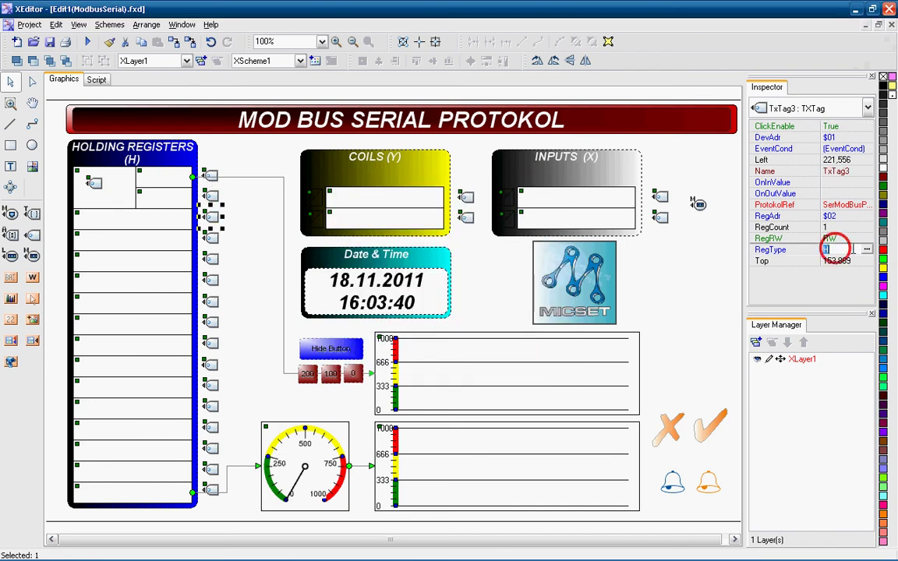
click(866, 249)
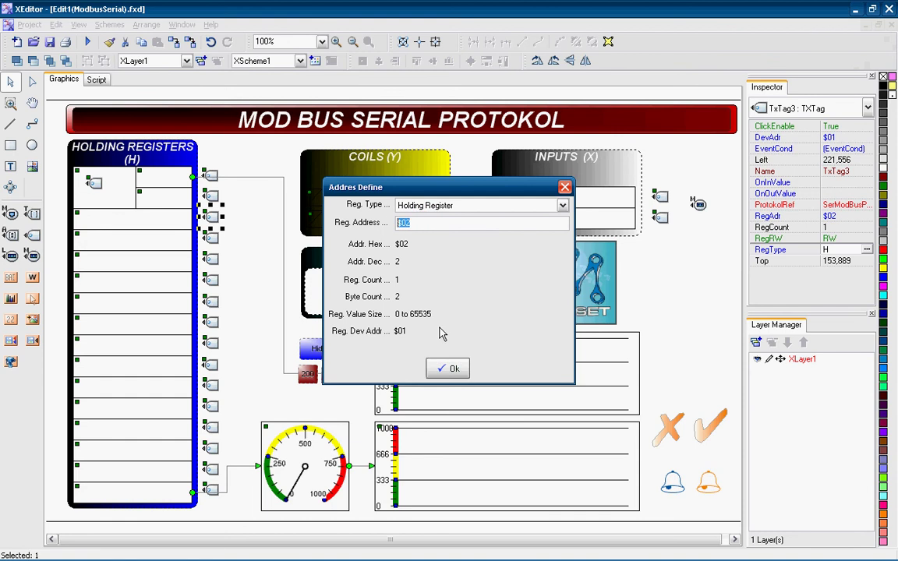
click(449, 368)
click(213, 238)
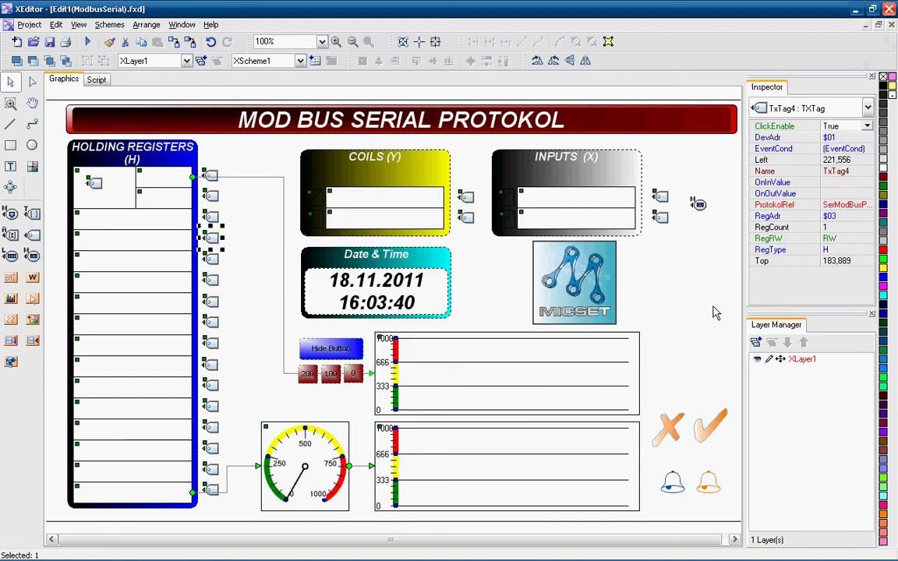
click(867, 249)
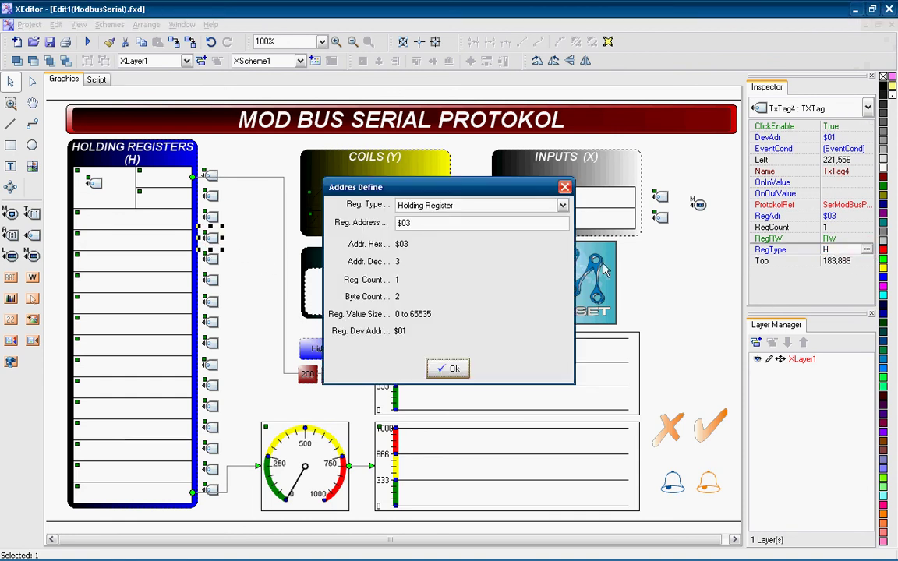
click(449, 368)
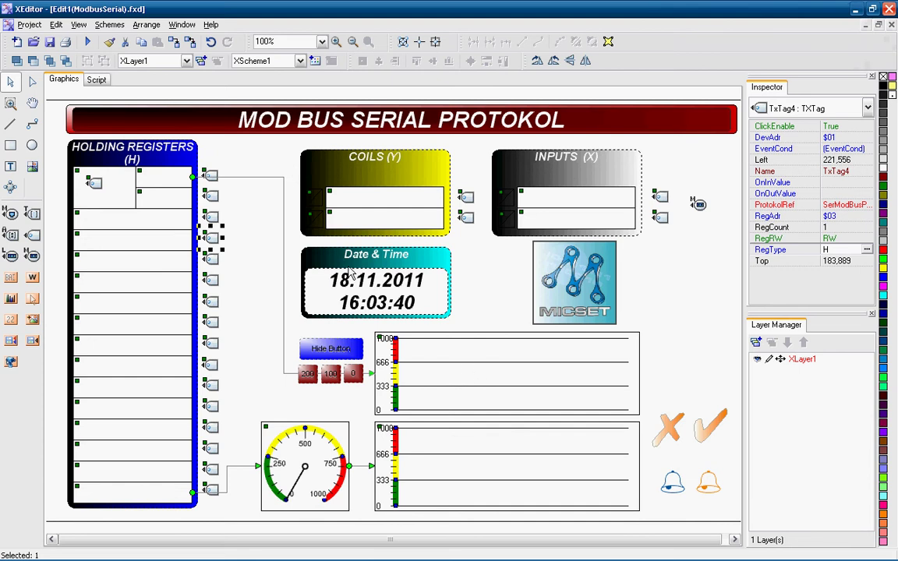
Widen the Inspector and check the protocol reference of the upper input tag, upper coil tag and second holding register tag.
click(660, 196)
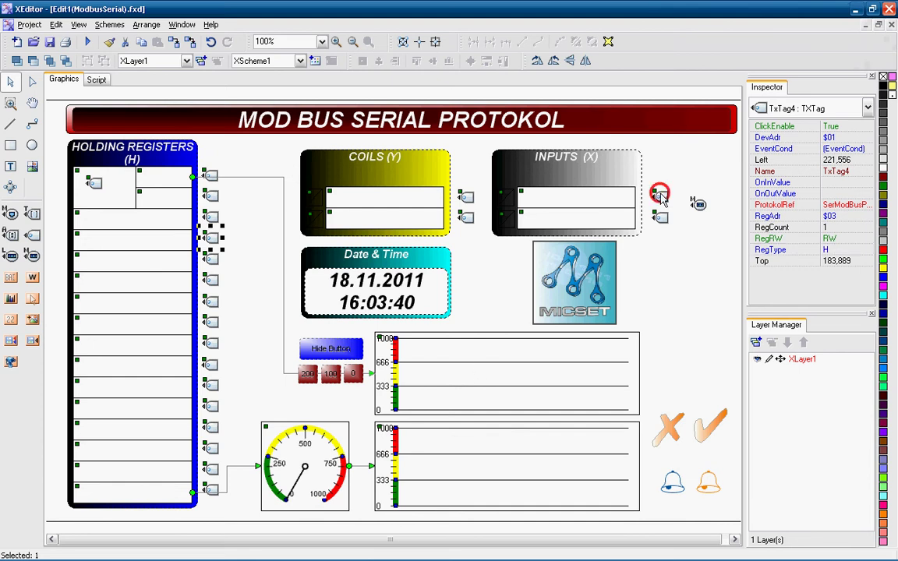
drag(745, 204, 725, 204)
click(834, 205)
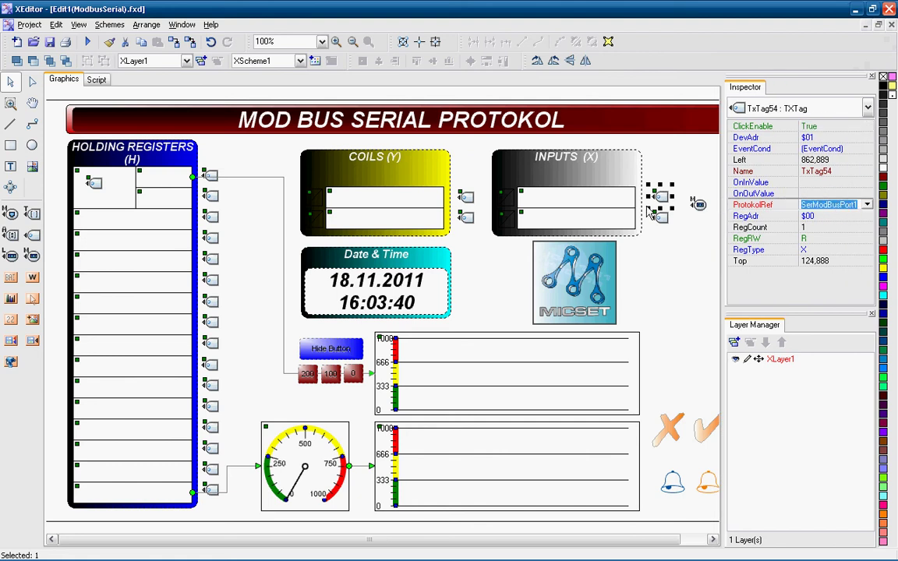
click(465, 194)
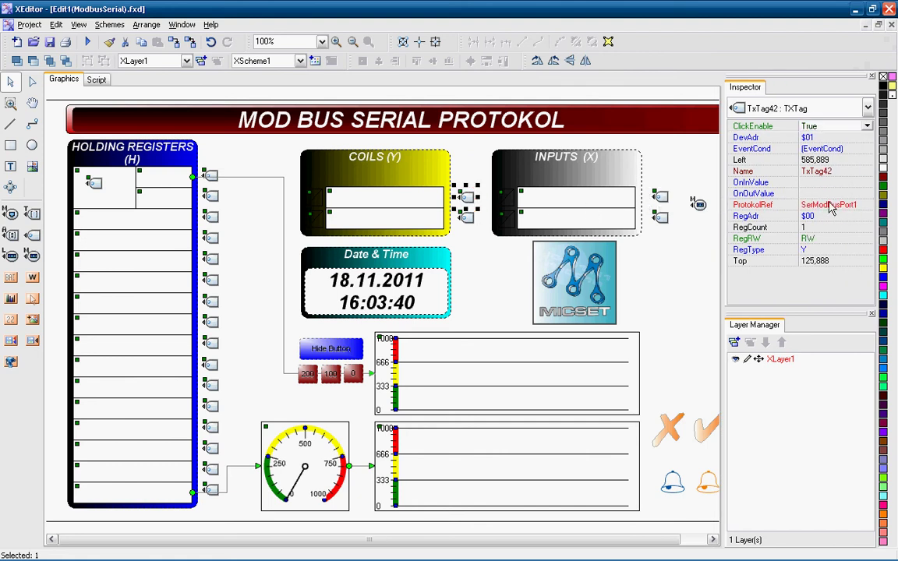
click(208, 194)
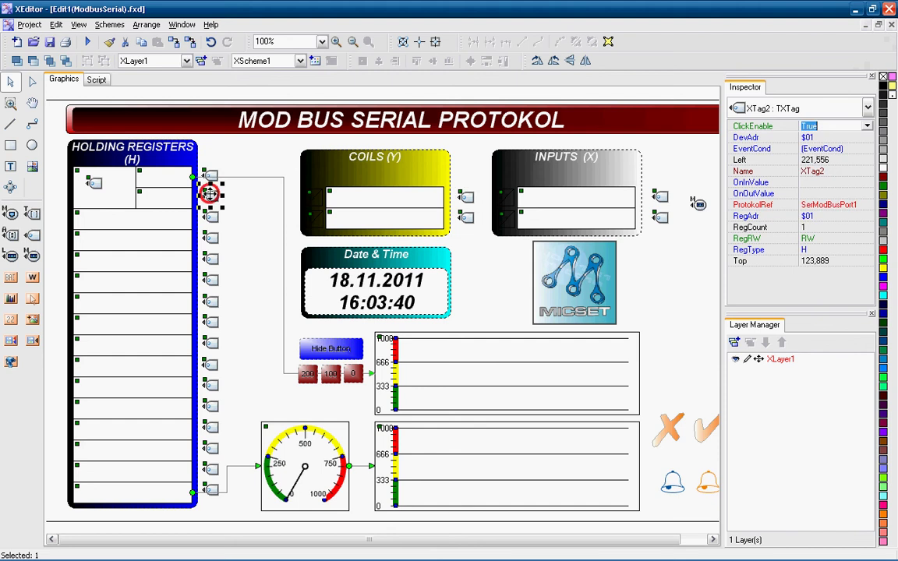
click(814, 206)
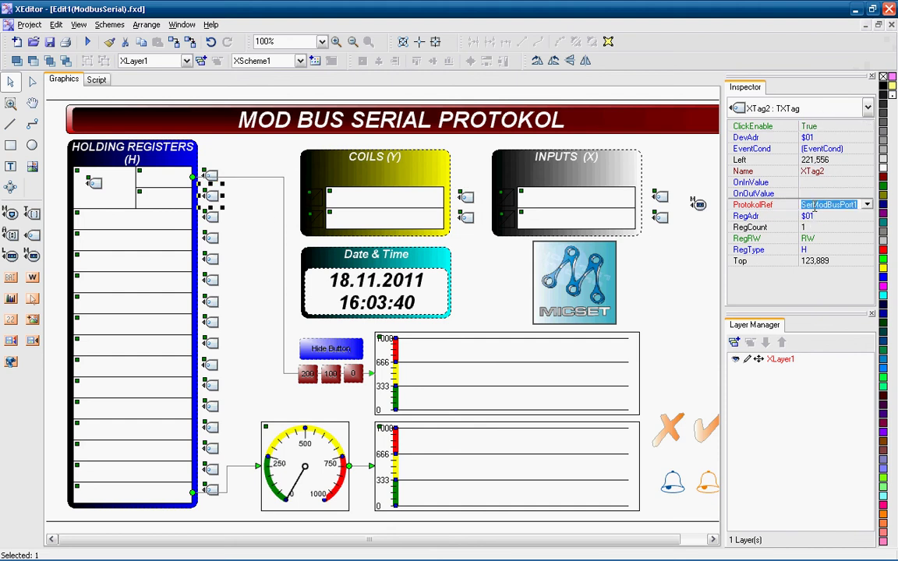
Check the tag reference of the upper edit box in the INPUTS (X) group.
click(558, 194)
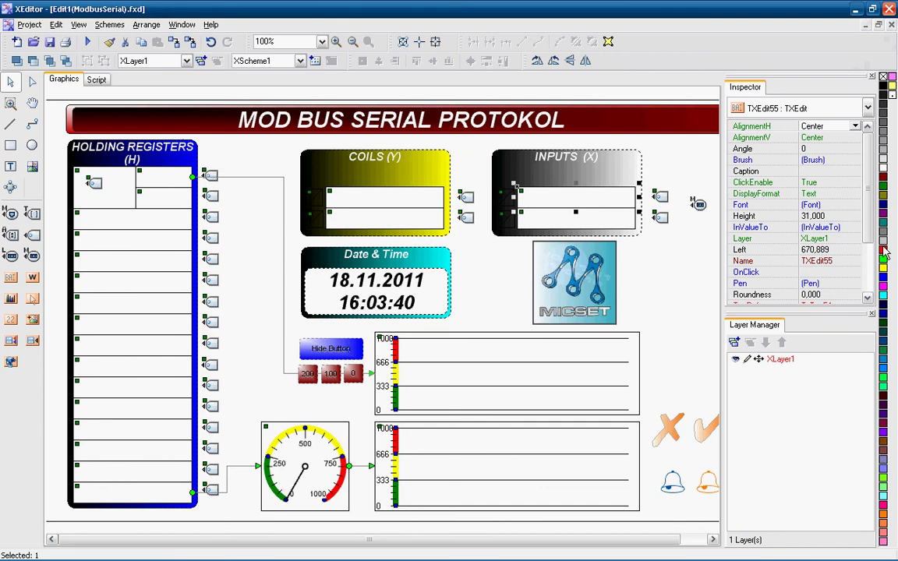
scroll(795, 226, down, 2)
click(818, 237)
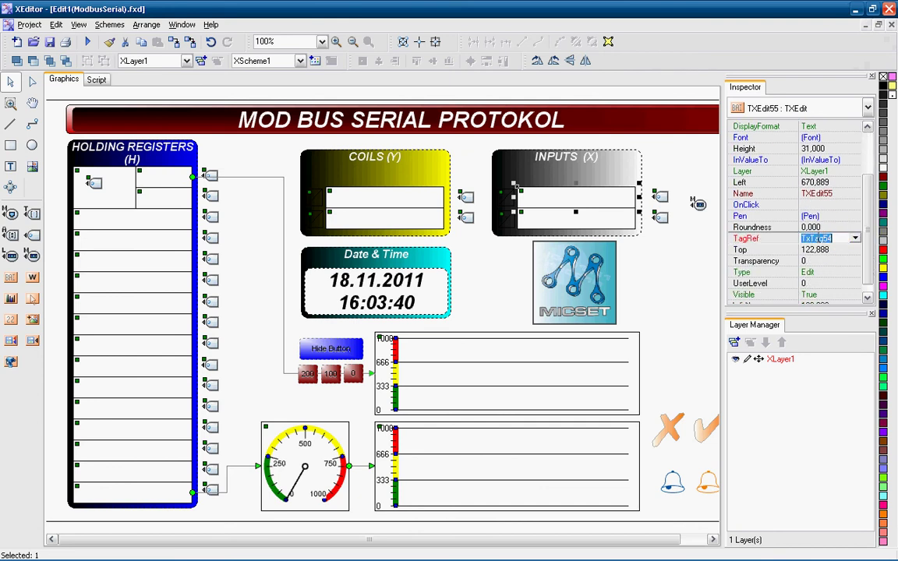
Check the tag reference and the in-value conditions of the lower edit box in the INPUTS (X) group.
click(592, 226)
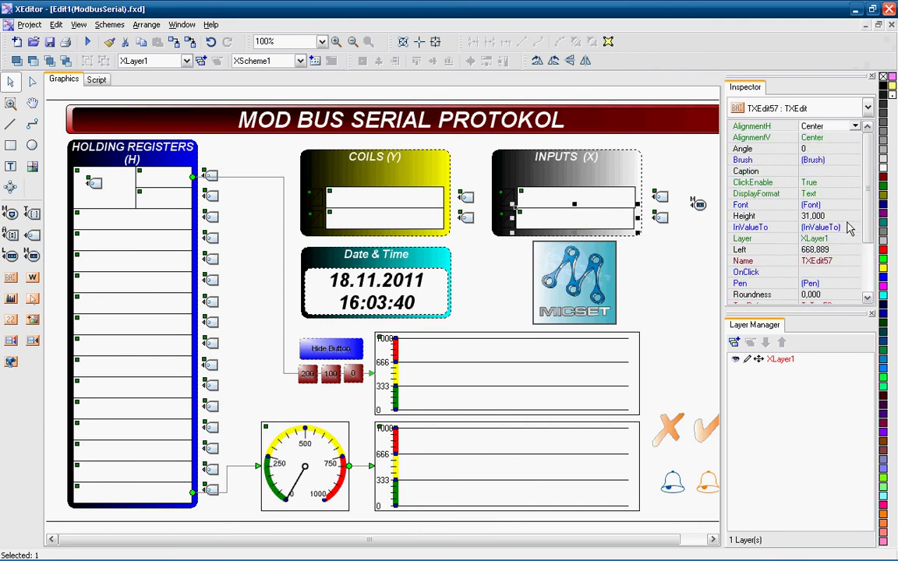
scroll(848, 228, down, 2)
click(842, 248)
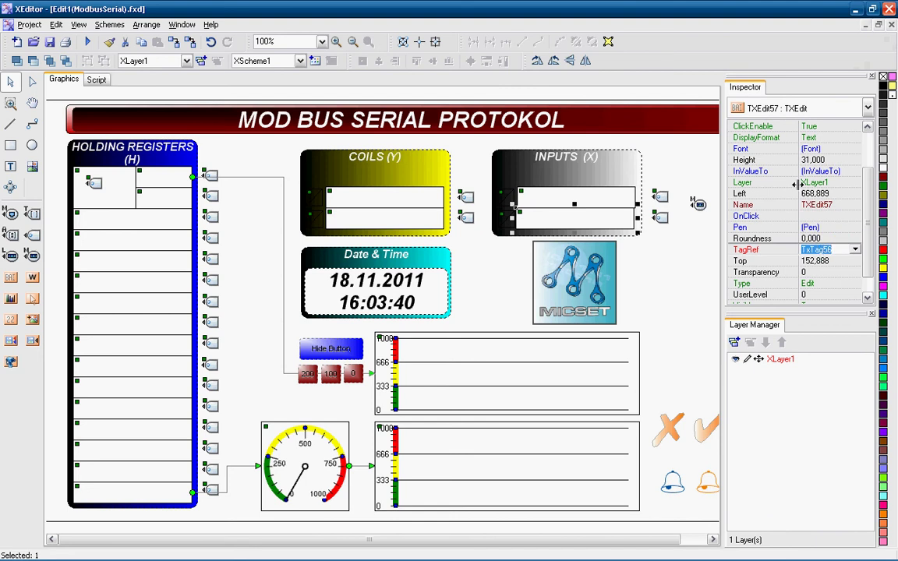
click(850, 170)
click(855, 172)
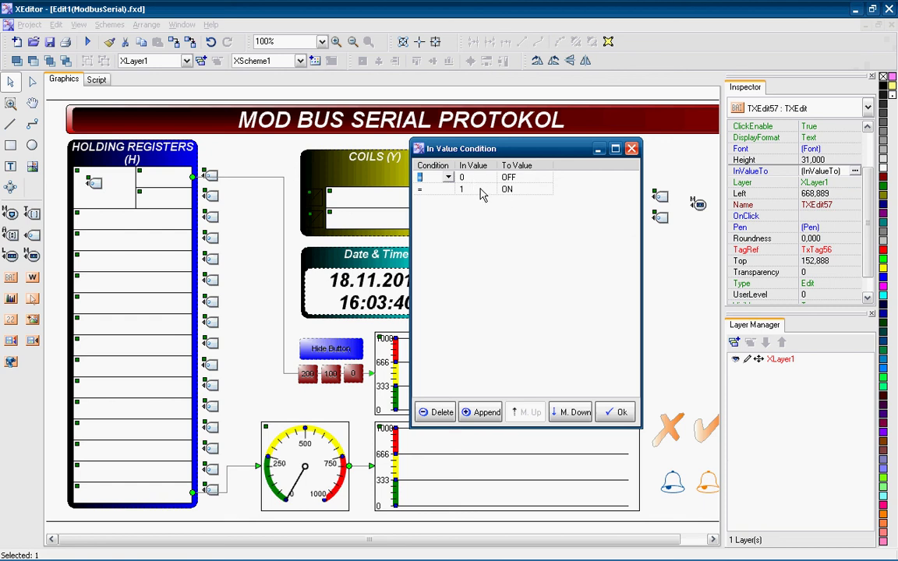
click(633, 150)
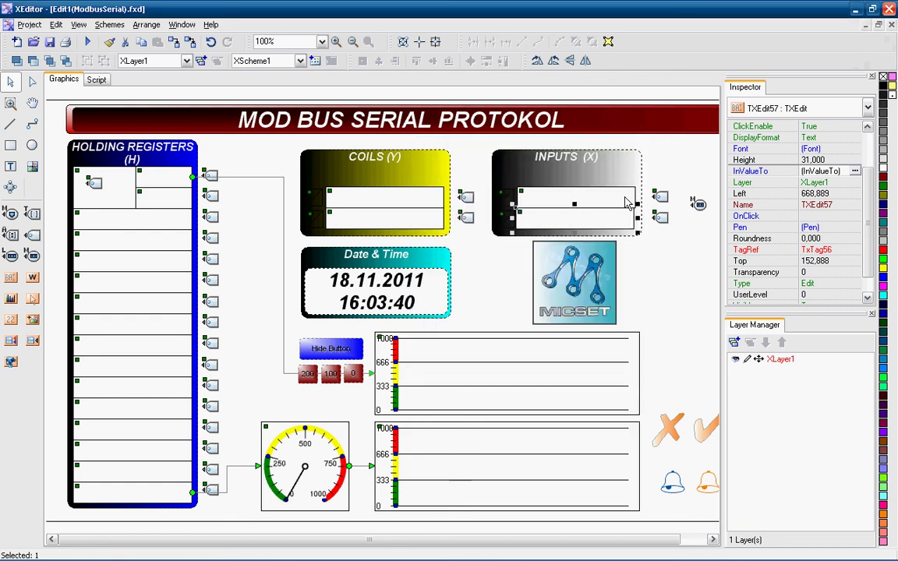
Review the in-value conditions of the upper edit box in the INPUTS (X) group.
click(562, 184)
click(822, 227)
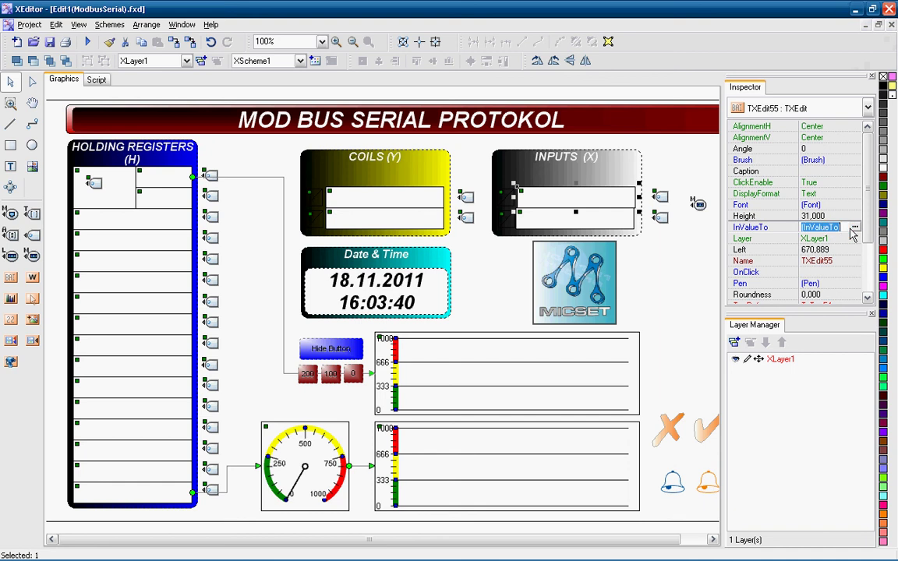
click(855, 227)
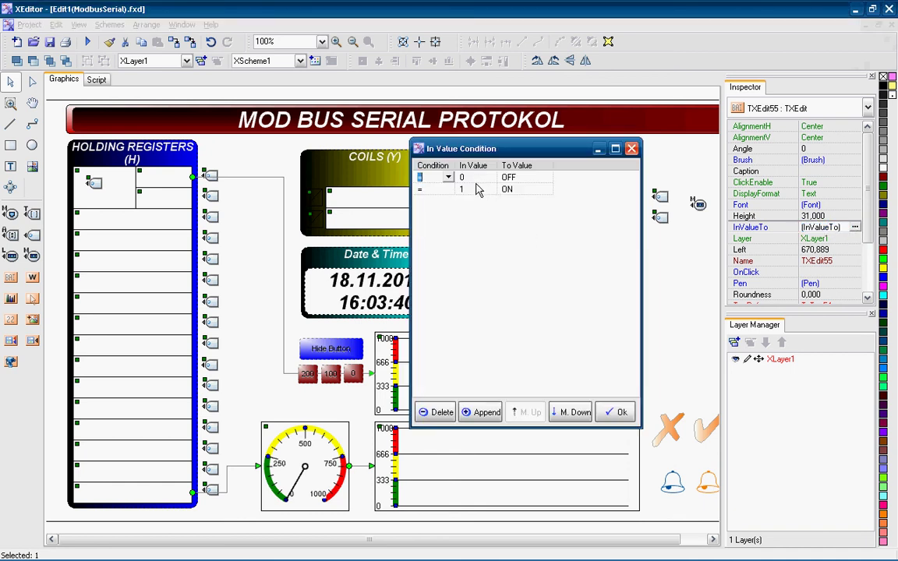
click(633, 154)
Review the picture logic conditions of the upper multi-picture object in the INPUTS (X) group.
click(502, 200)
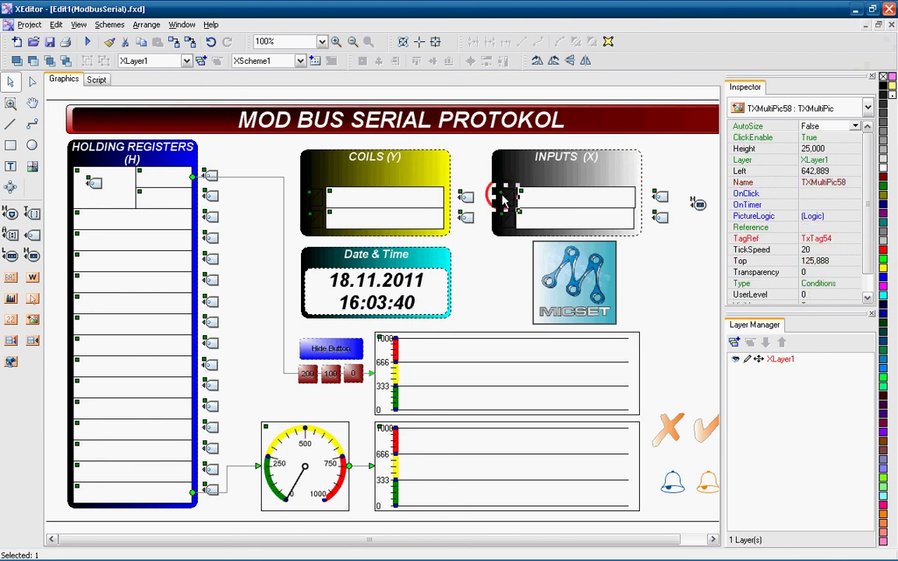
click(848, 219)
click(855, 216)
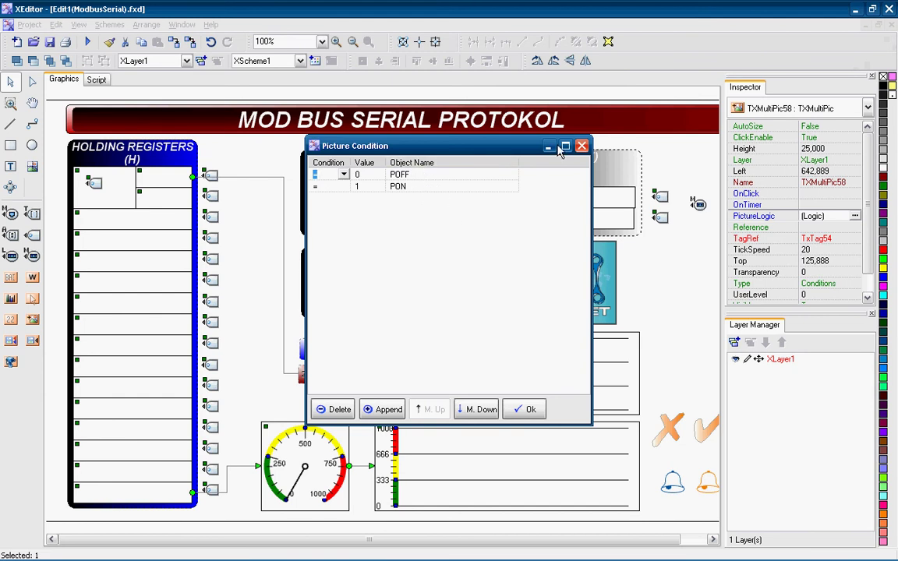
click(582, 145)
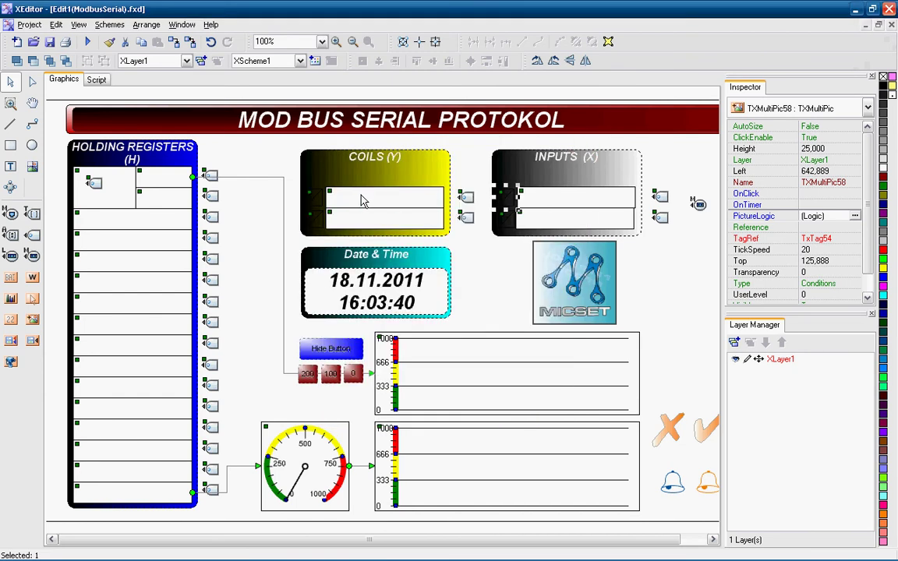
Review the picture logic of the upper multi-picture object in the COILS (Y) group, including the objects selectable for value 0.
click(324, 204)
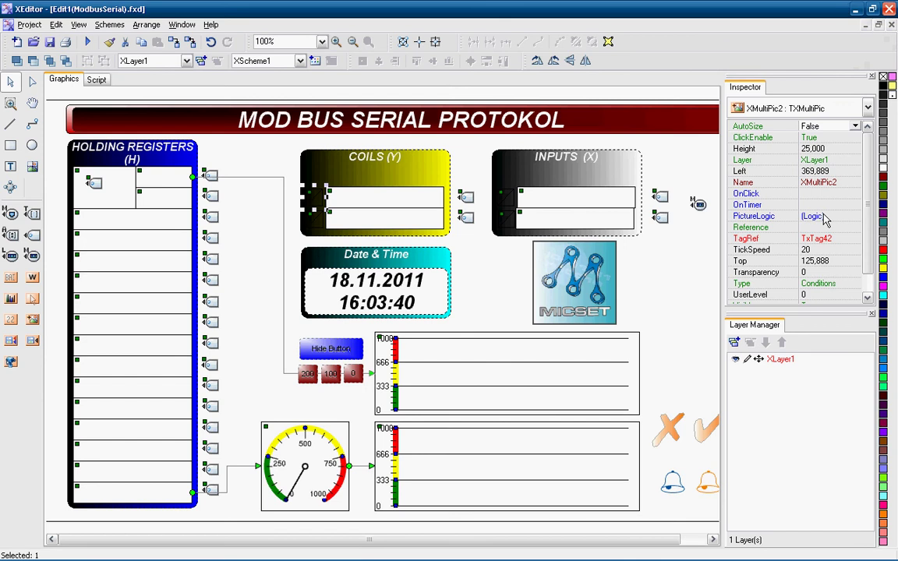
click(825, 216)
click(855, 216)
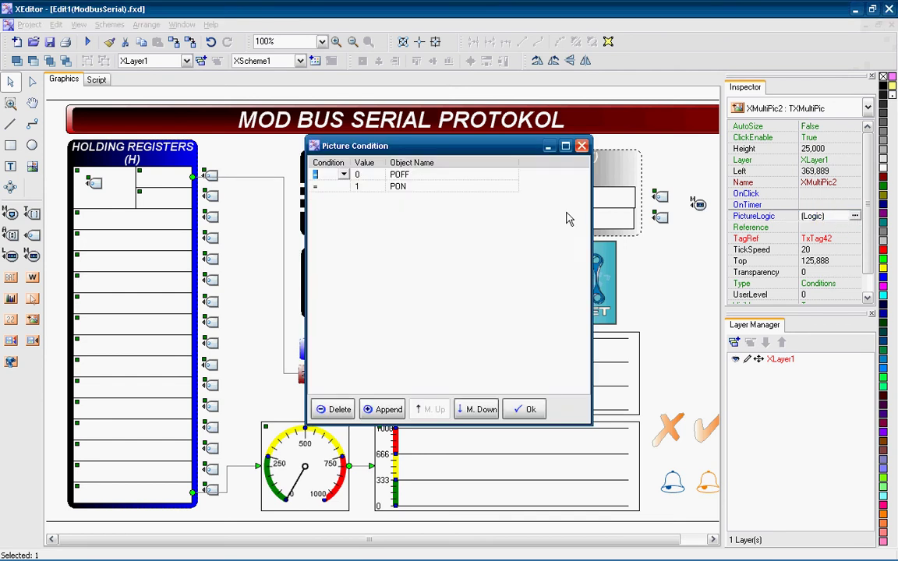
click(442, 176)
click(511, 176)
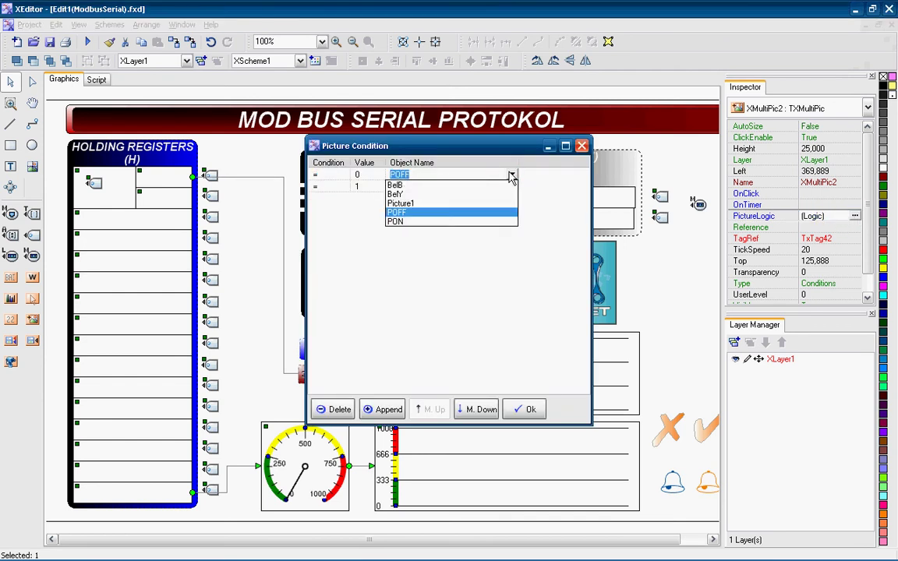
click(512, 176)
click(582, 146)
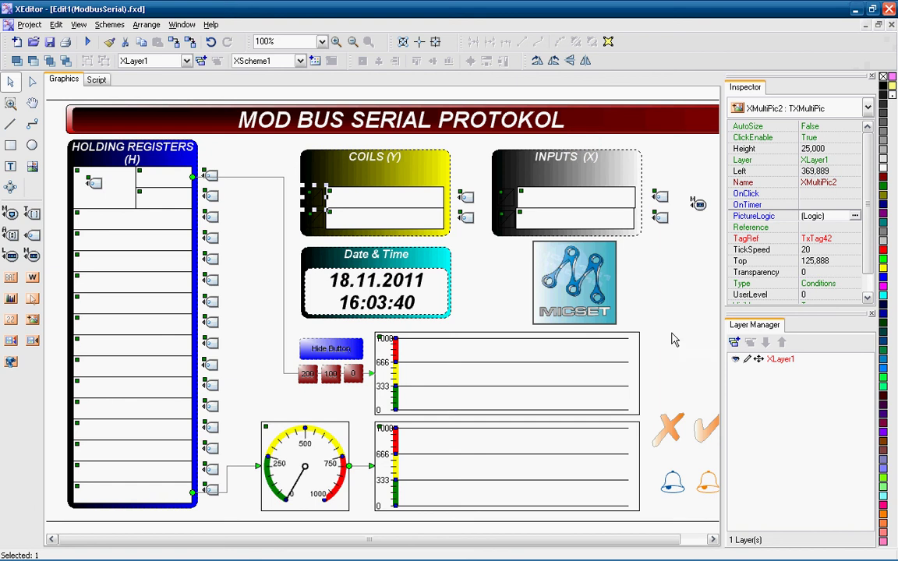
Check the object names of the cross and check-mark pictures, and narrow the Inspector to uncover the check mark.
click(674, 433)
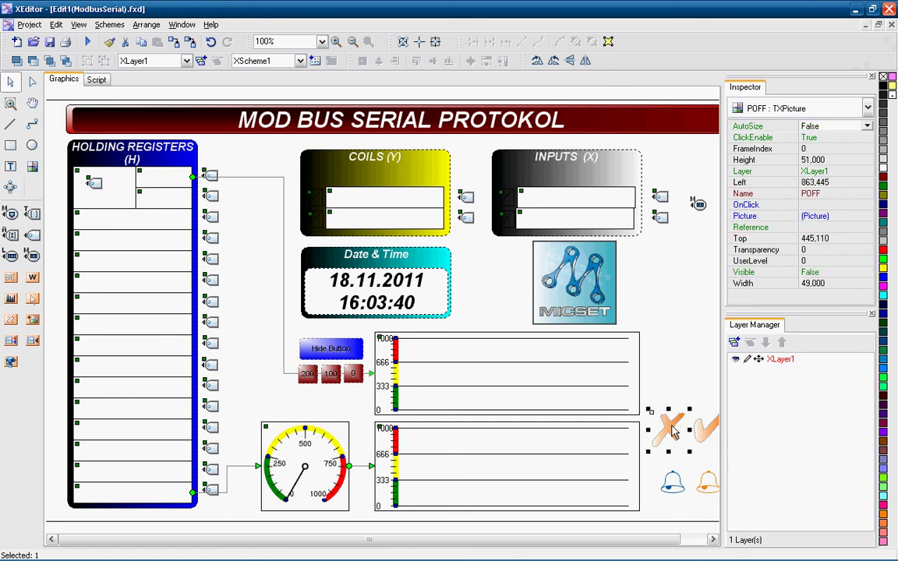
click(828, 194)
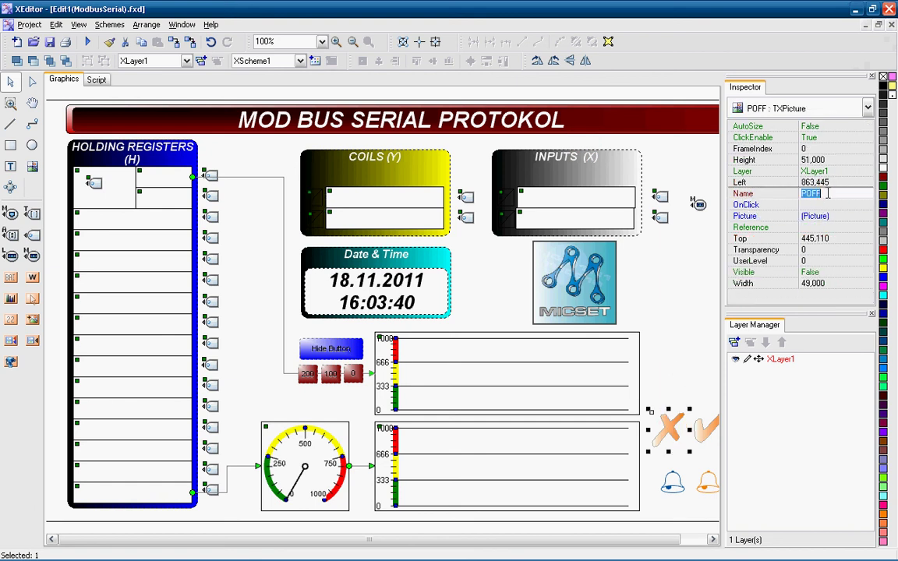
click(700, 427)
click(810, 194)
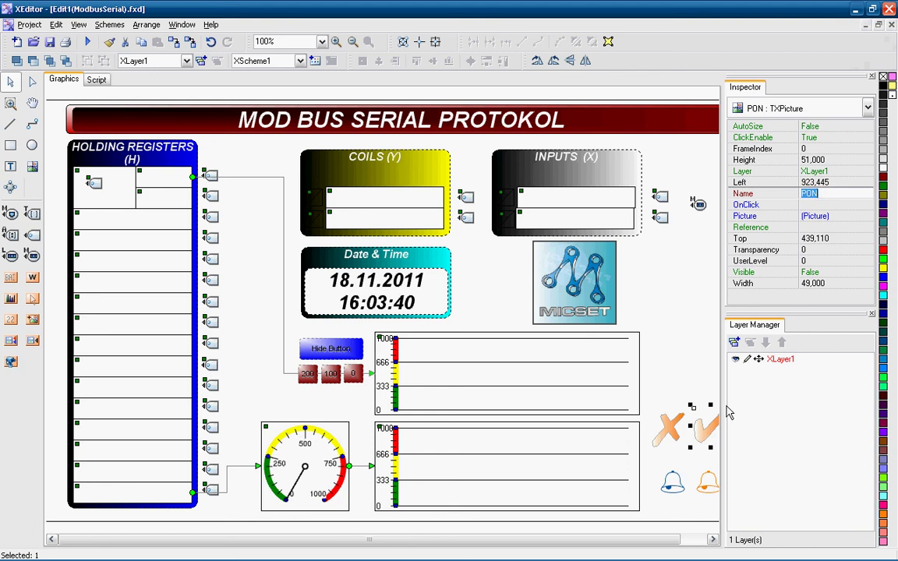
drag(723, 408, 742, 407)
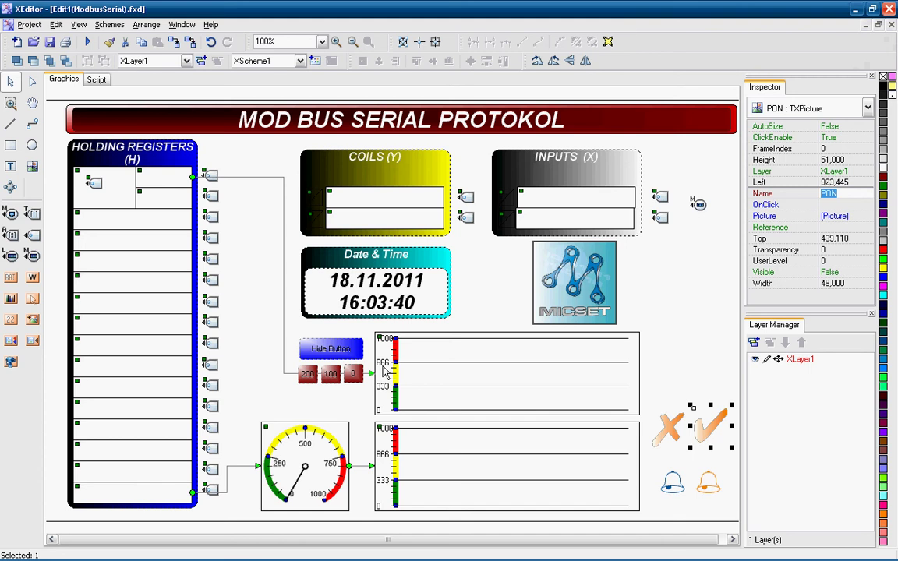
Inspect the properties of the Hide Button and of the 200, 100 and 0 buttons.
click(321, 352)
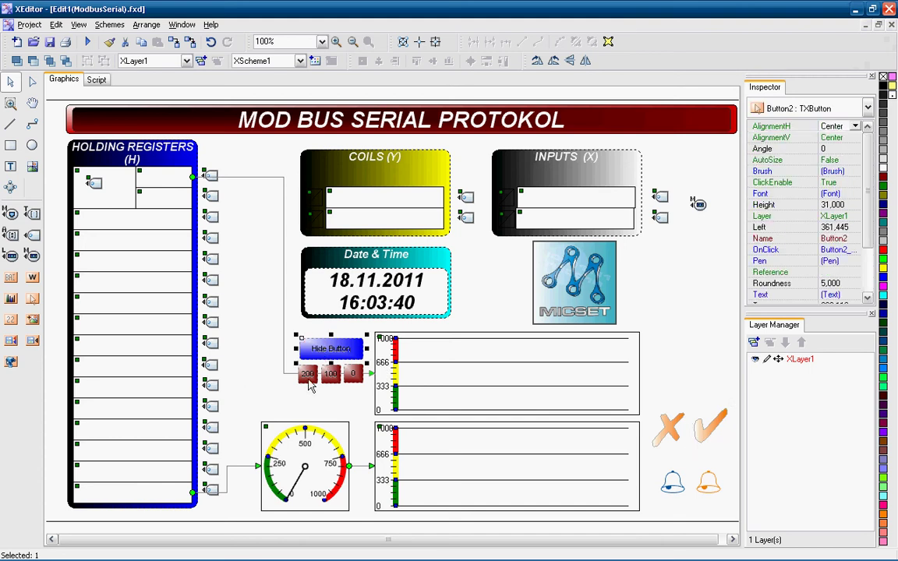
click(309, 377)
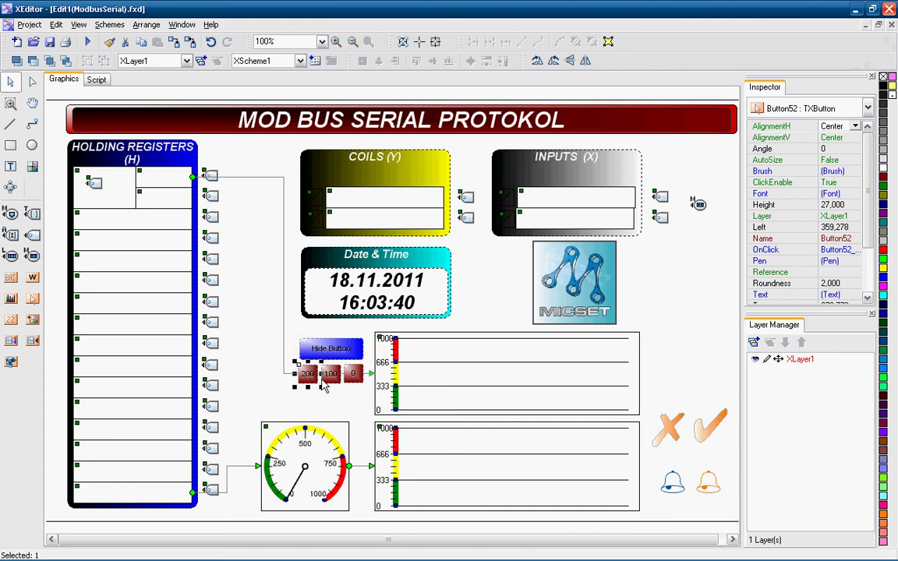
click(331, 374)
click(353, 374)
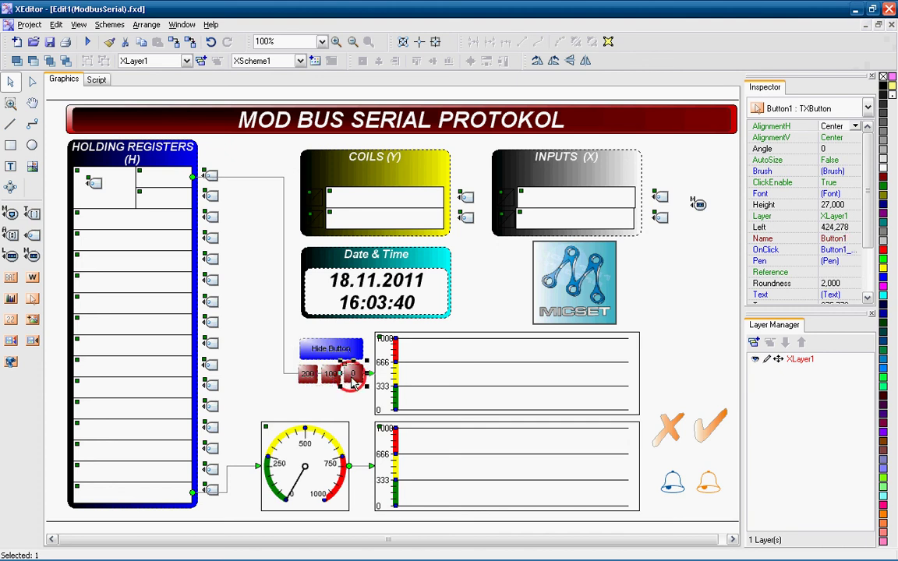
Widen the Inspector and check the OnClick script procedure assigned to the 0 button, leaving the assignment unedited.
drag(742, 240, 725, 239)
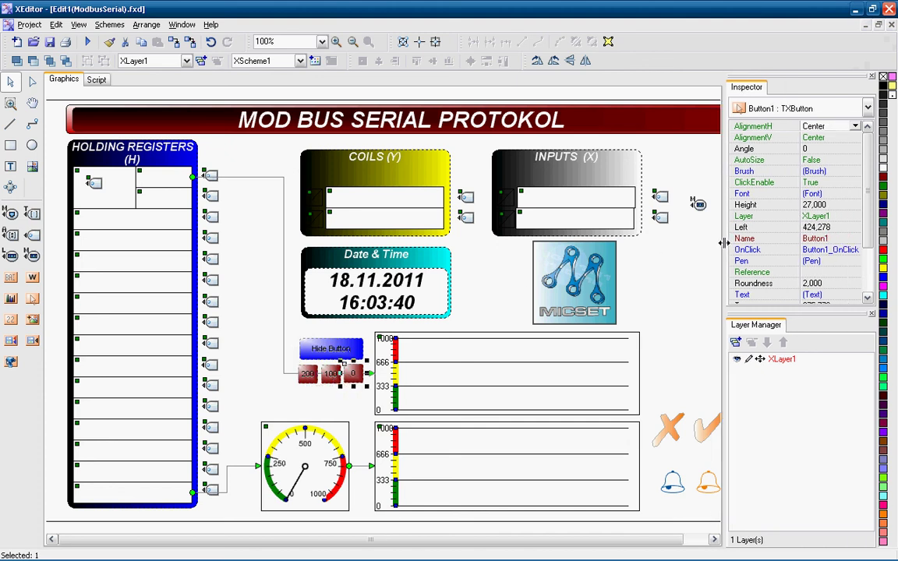
click(826, 249)
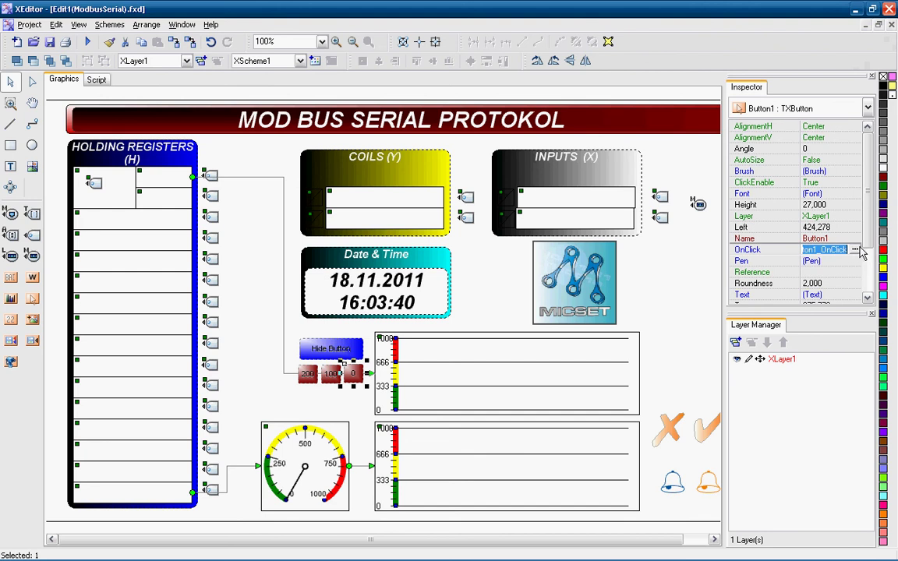
click(855, 249)
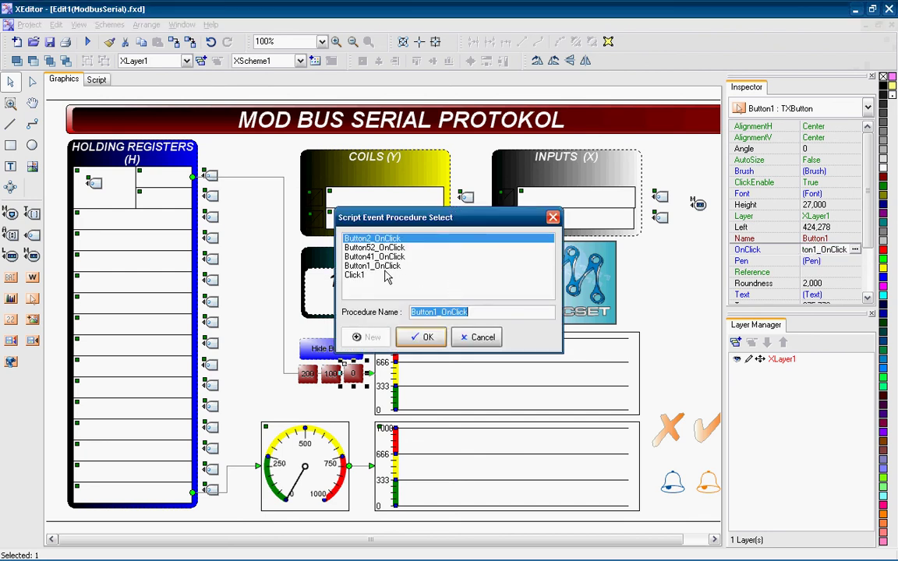
click(464, 336)
Check the OnClick script procedure assigned to the 100 button, leaving the assignment unedited.
click(329, 380)
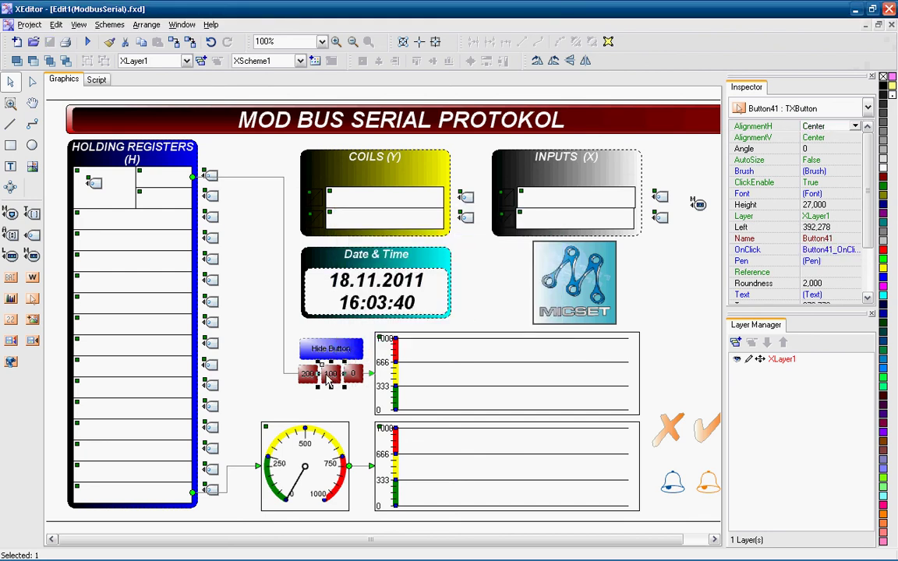
click(766, 250)
click(854, 249)
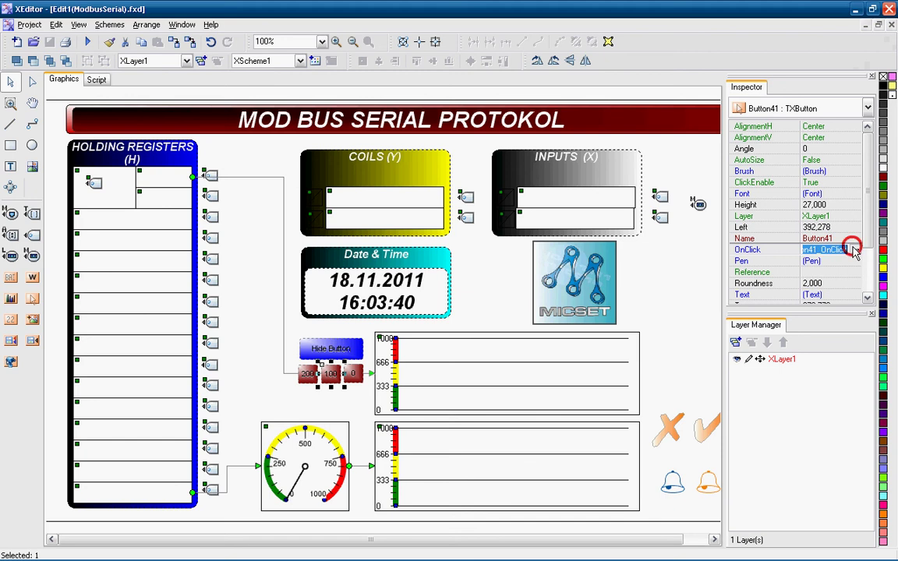
click(465, 337)
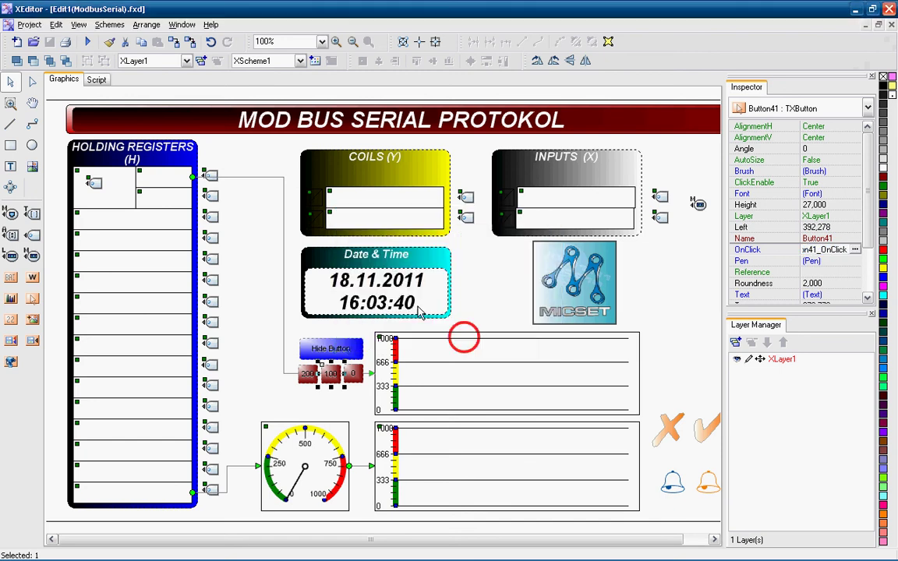
Open the project script and examine the visibility statement in the Button2_OnClick procedure.
click(96, 80)
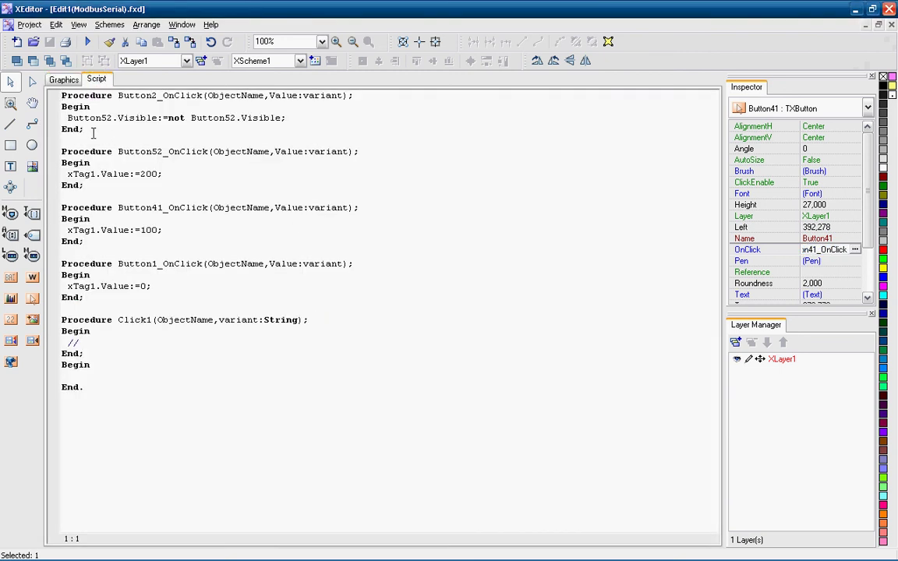
drag(64, 118, 281, 118)
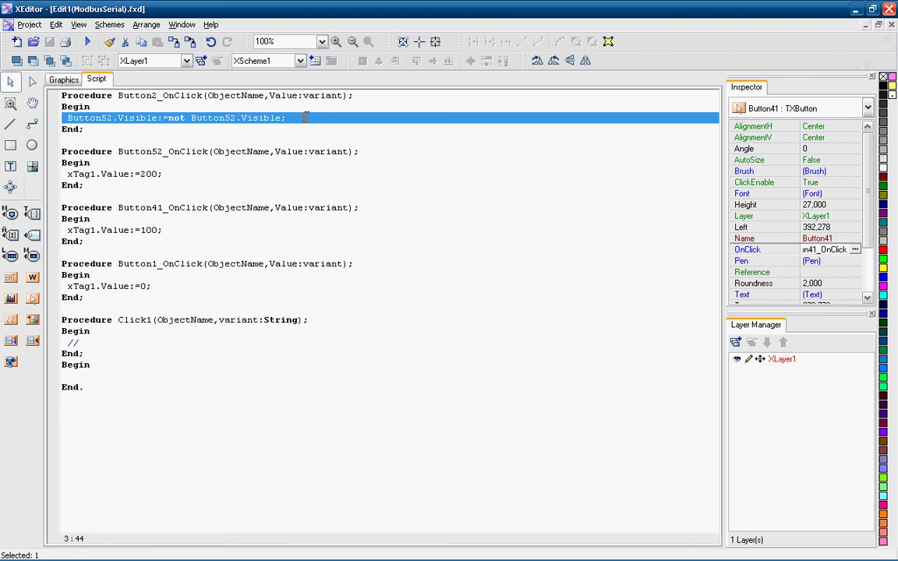
click(313, 118)
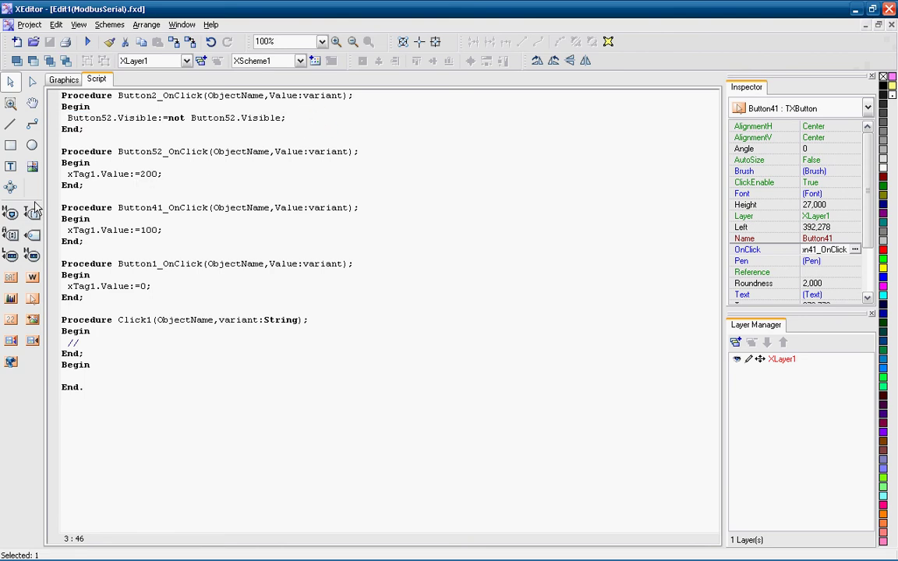
Examine the xTag1 value assignments in the Button52_OnClick, Button41_OnClick and Button1_OnClick procedures.
drag(65, 174, 175, 176)
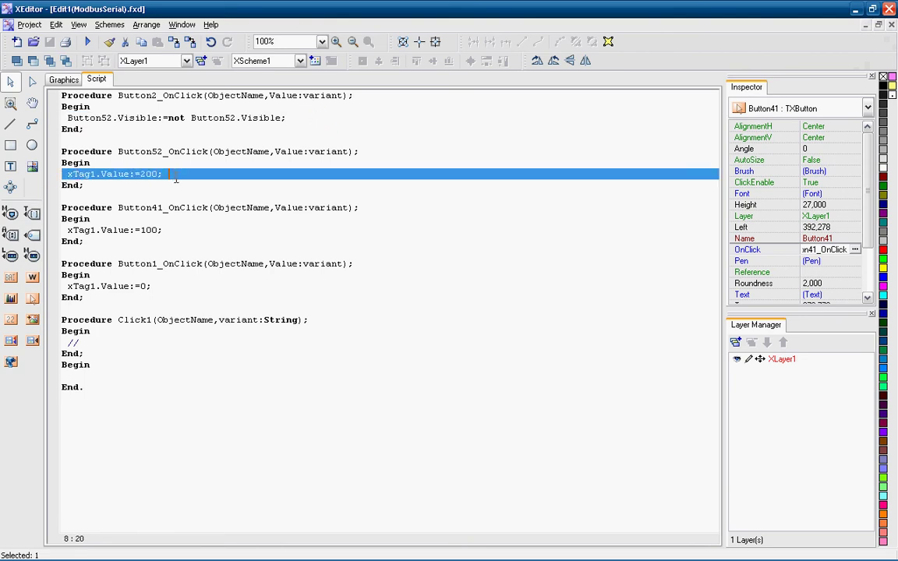
click(181, 173)
drag(62, 230, 175, 231)
click(182, 230)
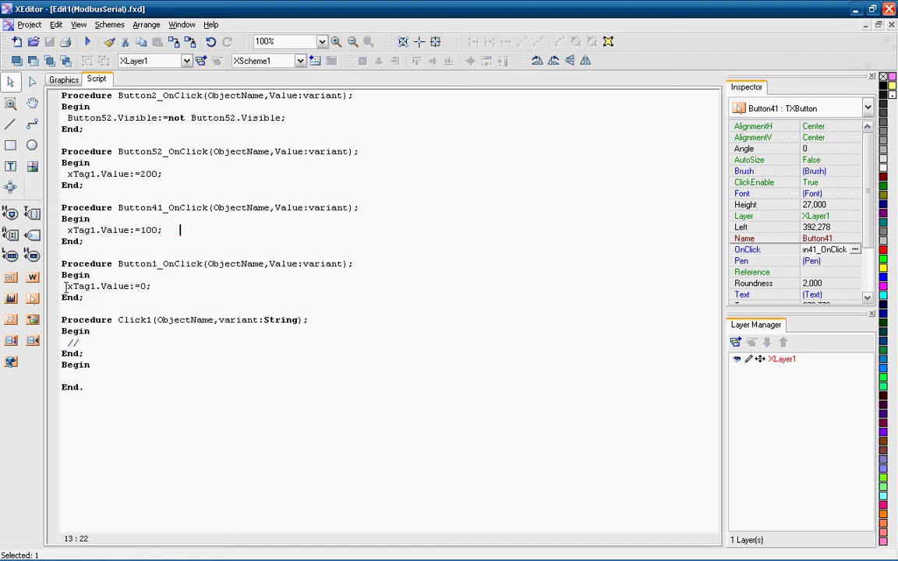
drag(66, 286, 171, 287)
click(176, 286)
Show the Function Container beside the script, widen it and select the TXTag class.
click(77, 25)
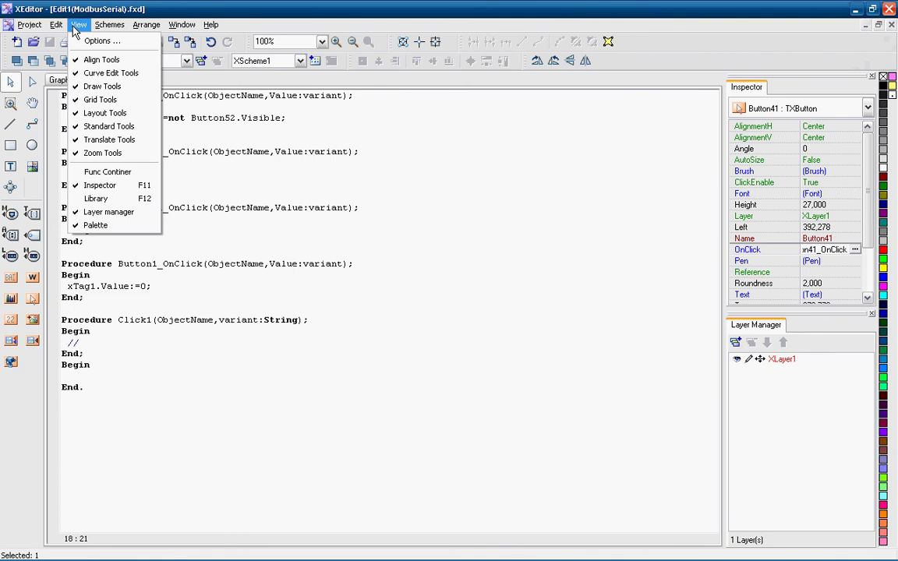
click(108, 172)
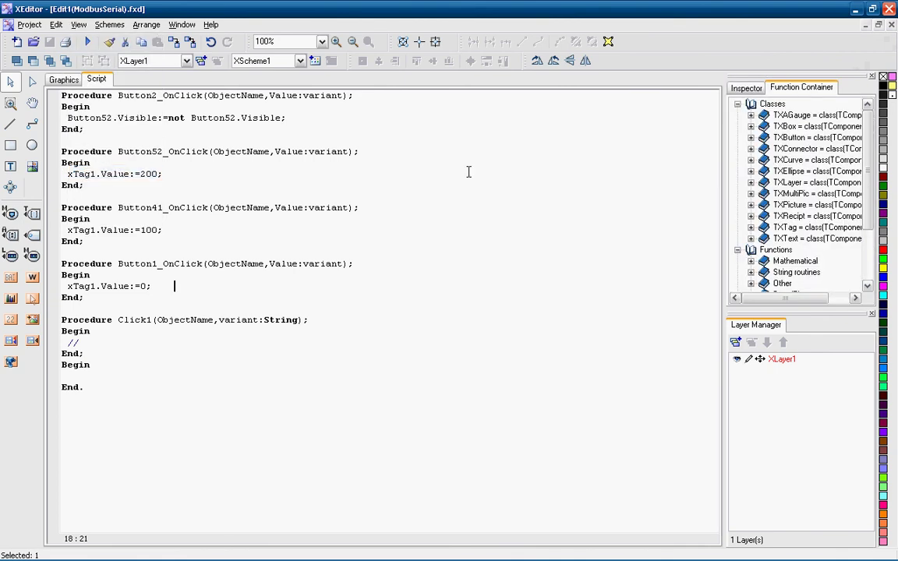
drag(724, 153, 682, 161)
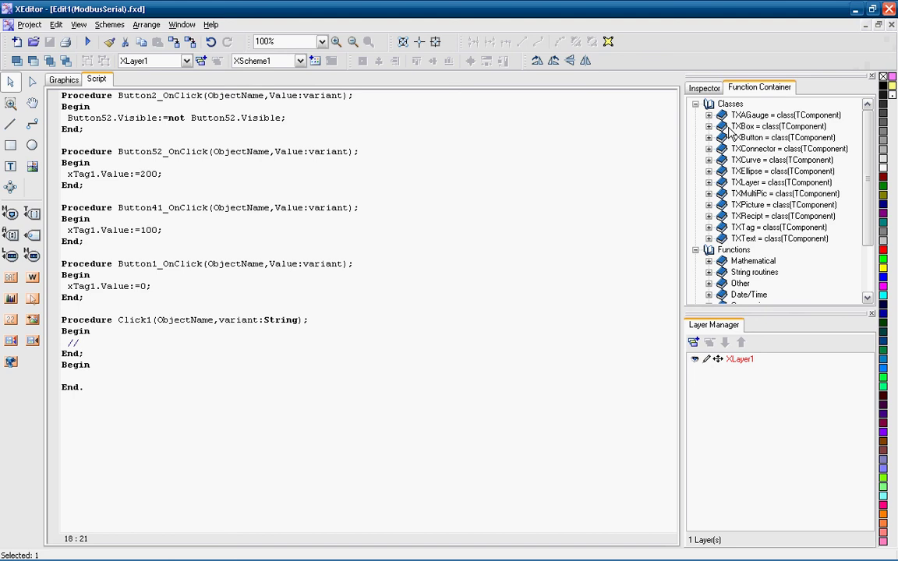
click(748, 227)
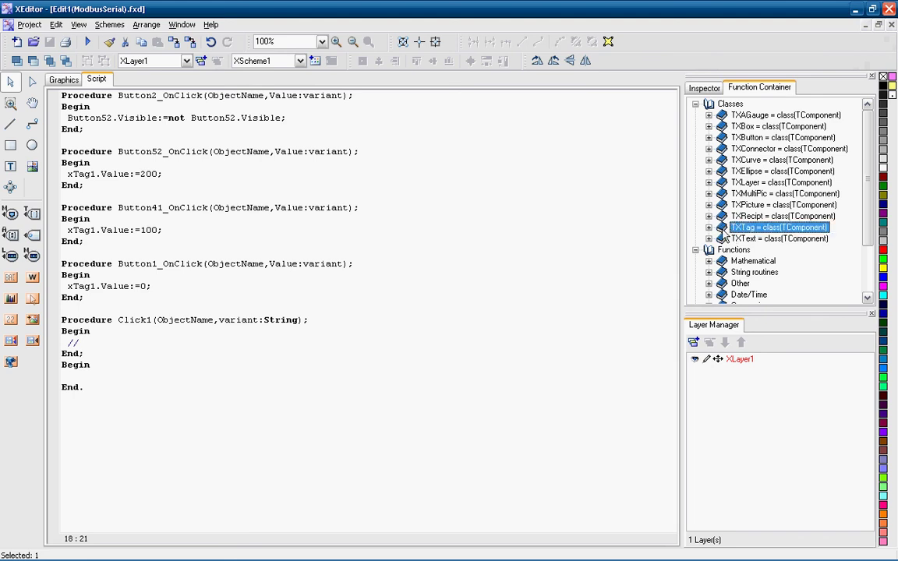
Expand the TXTag class to inspect the property it offers for scripts.
click(709, 227)
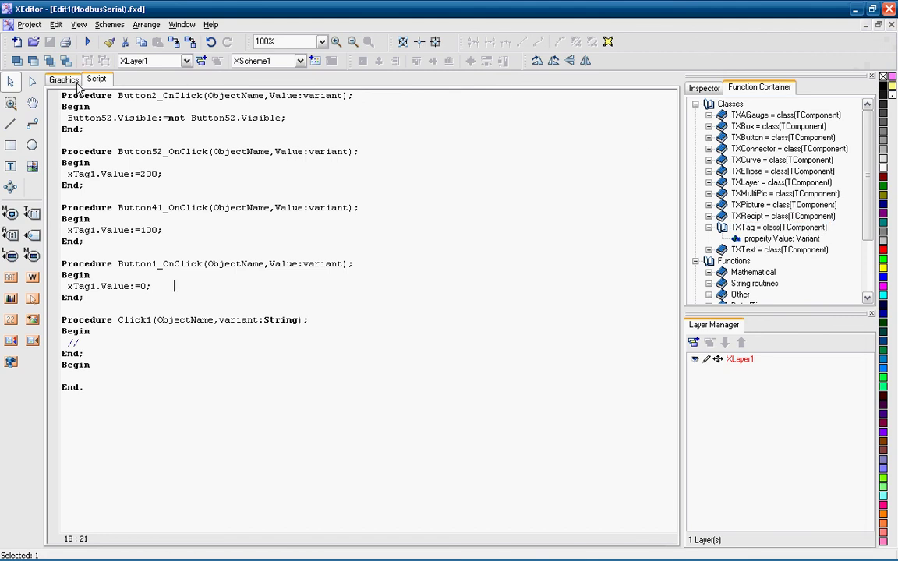
Return to the graphics view, narrow the side panel and start the project in running mode.
click(58, 80)
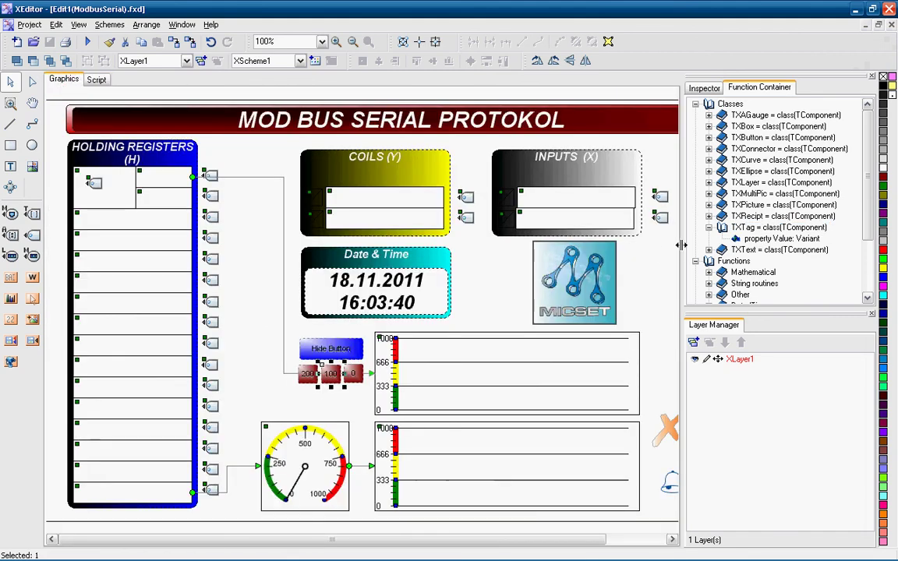
drag(681, 244, 721, 249)
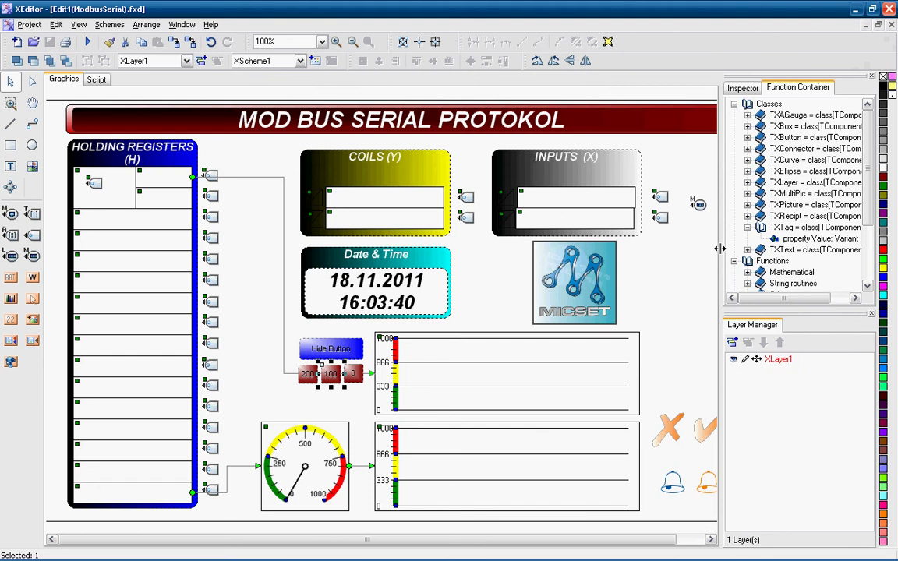
click(88, 43)
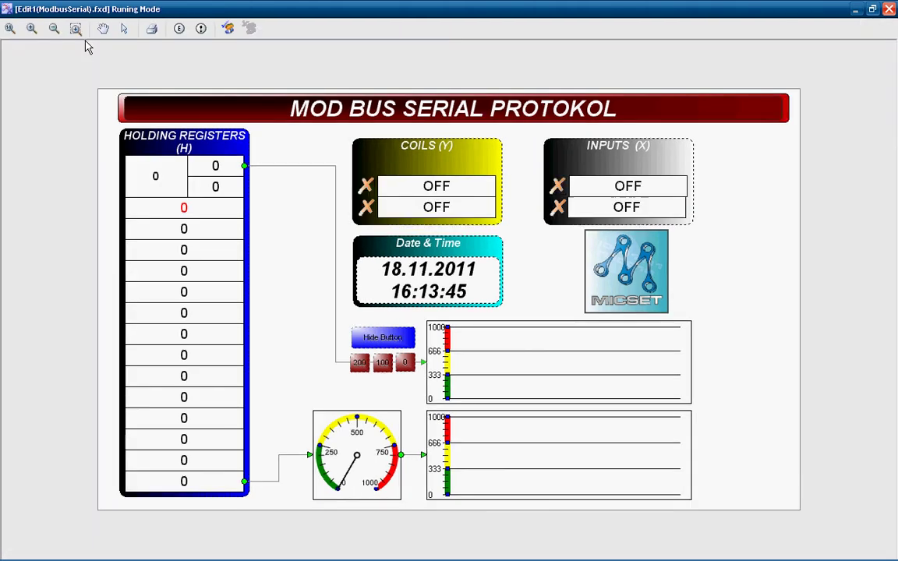
Test the first COILS (Y) value by setting it to ON and back to OFF.
click(424, 187)
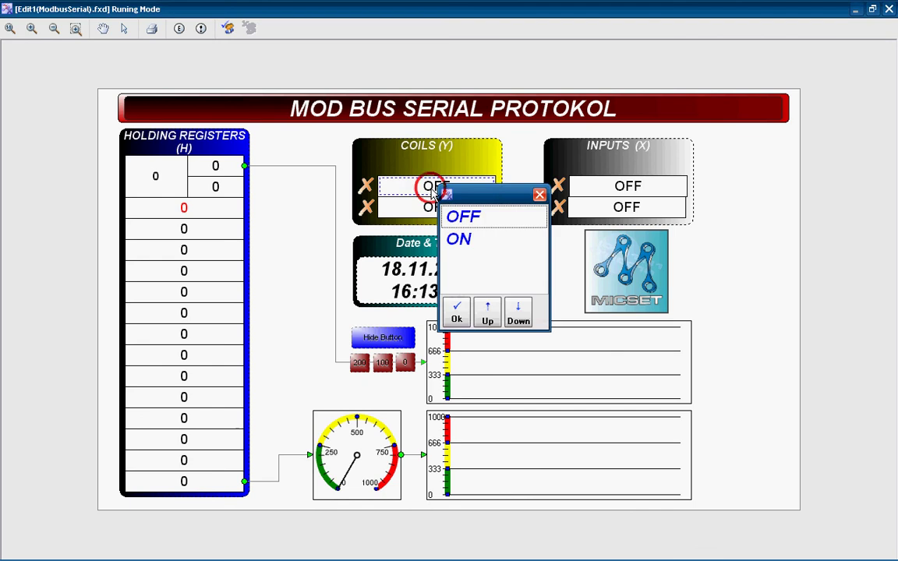
click(456, 242)
click(456, 312)
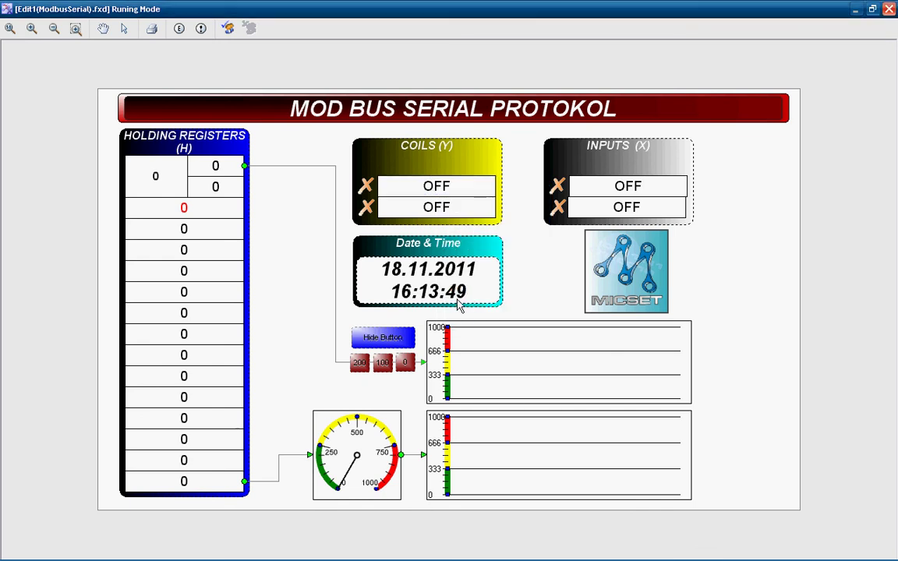
click(418, 191)
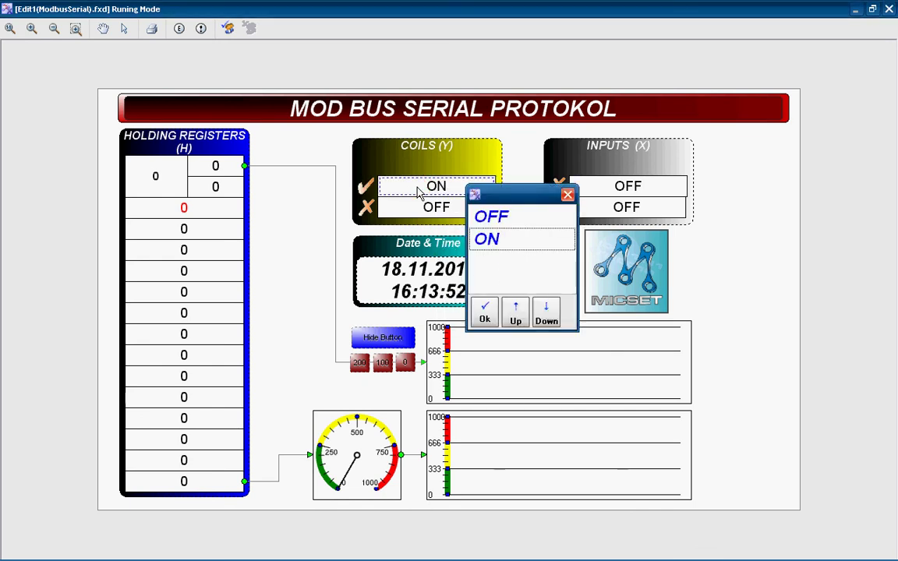
click(481, 218)
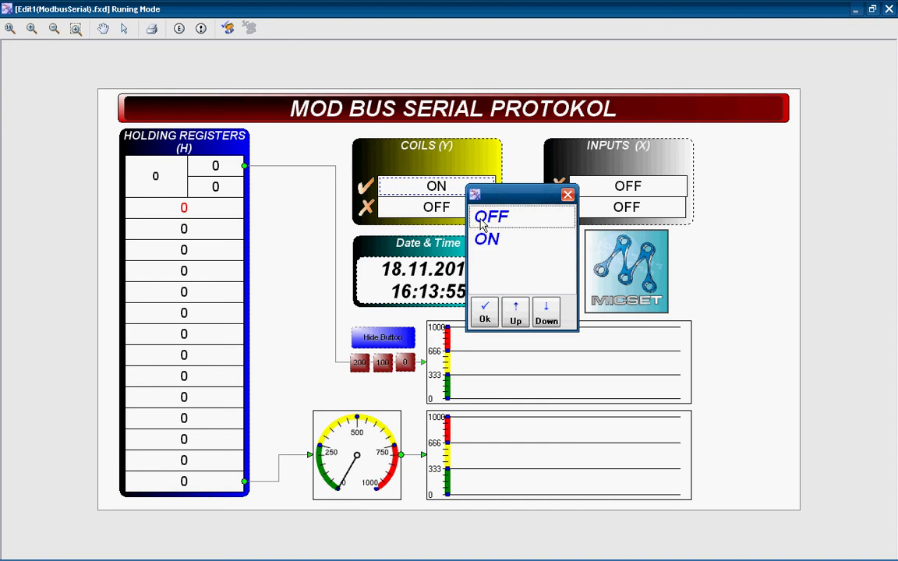
click(484, 312)
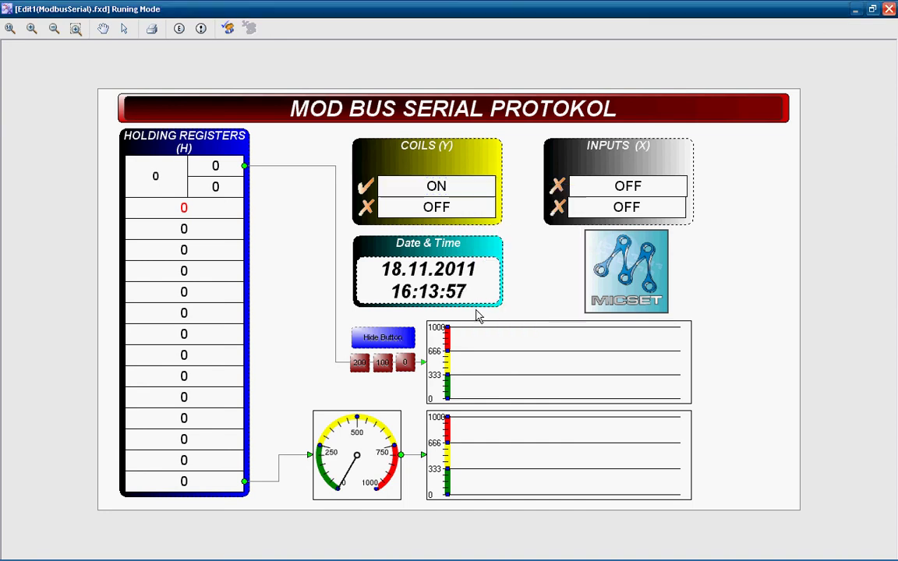
Set the second COILS (Y) value to ON through its text field.
click(441, 206)
click(445, 237)
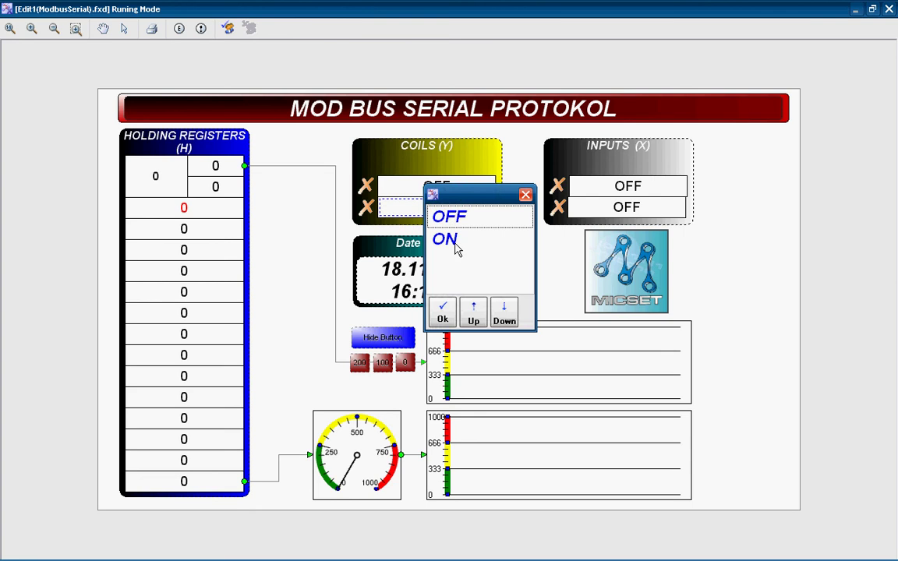
click(450, 306)
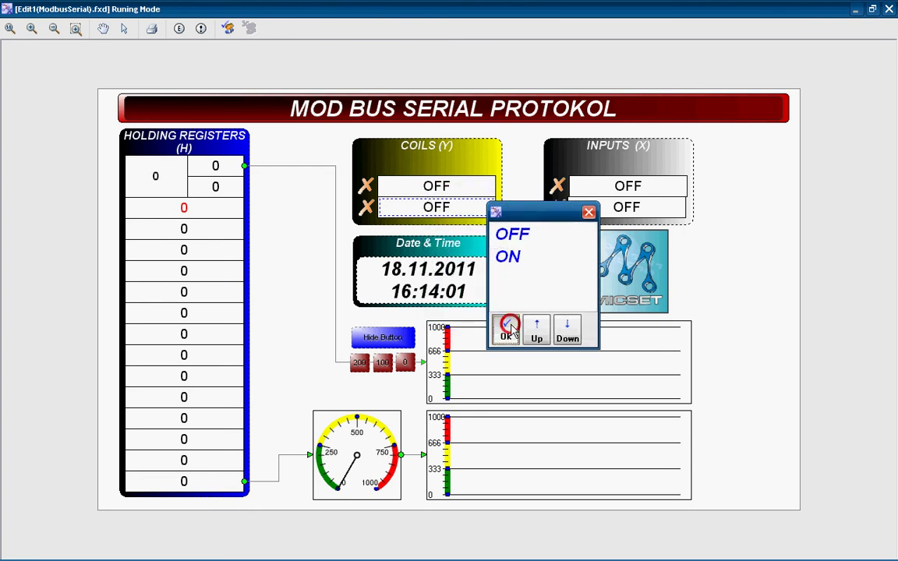
Test the second coil's picture by switching it to the cross and back to the check mark.
click(396, 211)
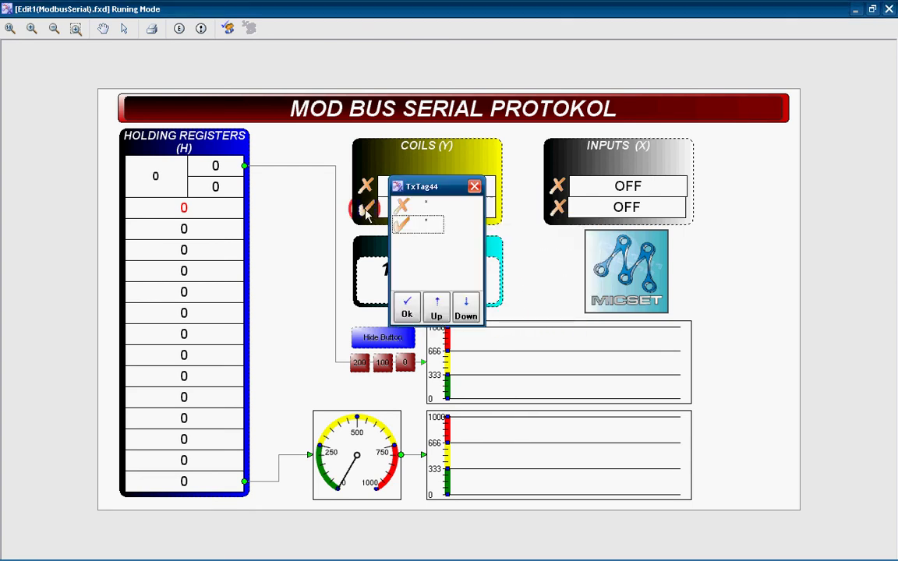
click(407, 308)
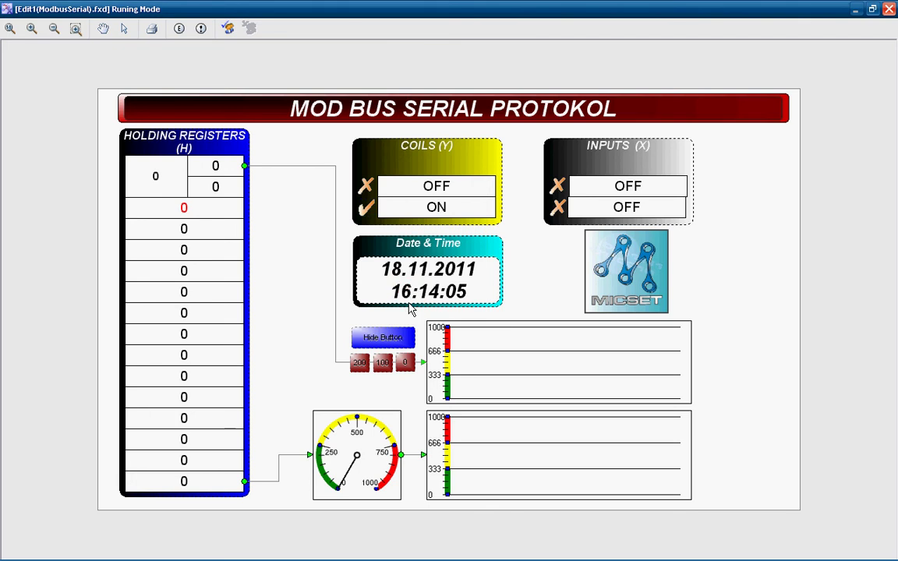
click(363, 209)
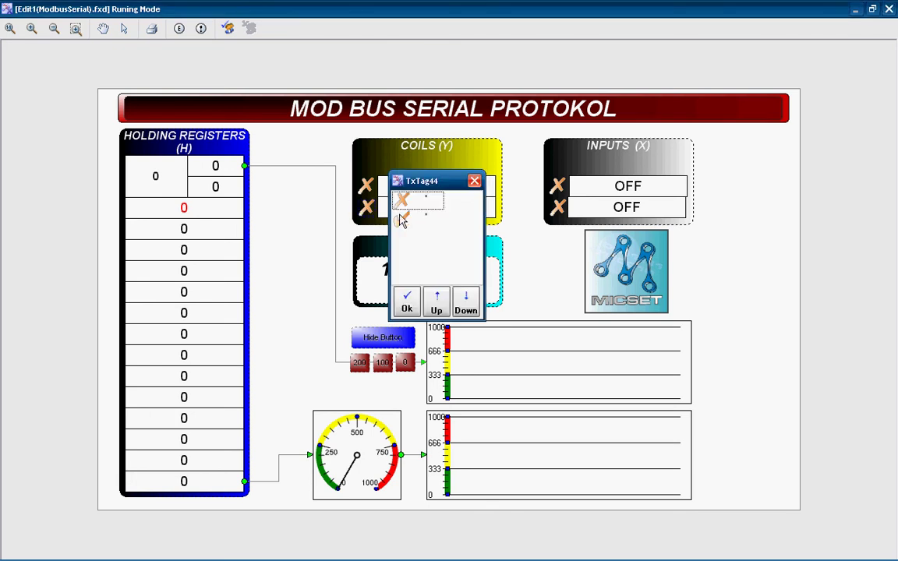
click(401, 218)
click(406, 301)
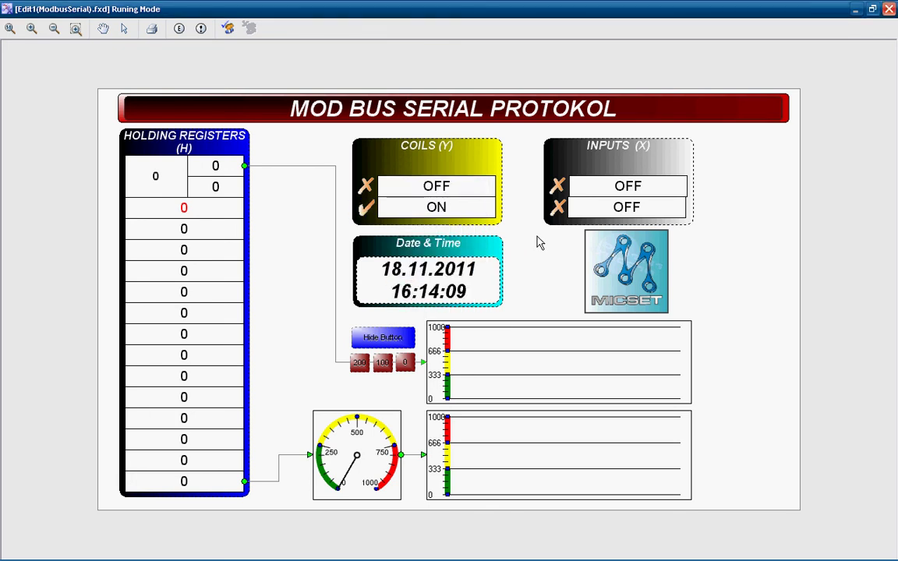